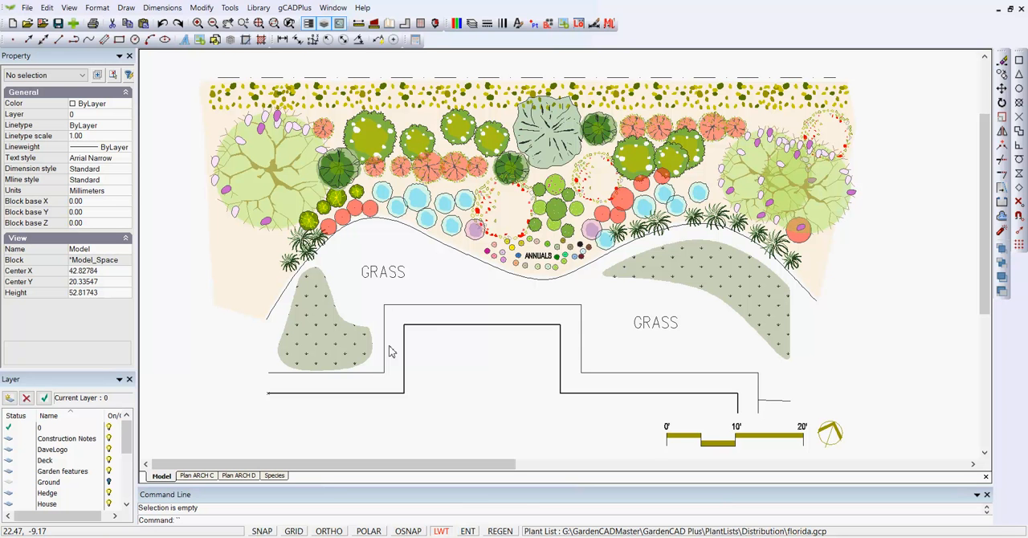
- Inspect the botanical data of the large flowering tree among the loose plant symbols, widening the property display to fit the names
{"action": "scroll", "coordinate": [518, 261], "scroll_direction": "down", "scroll_amount": 1}
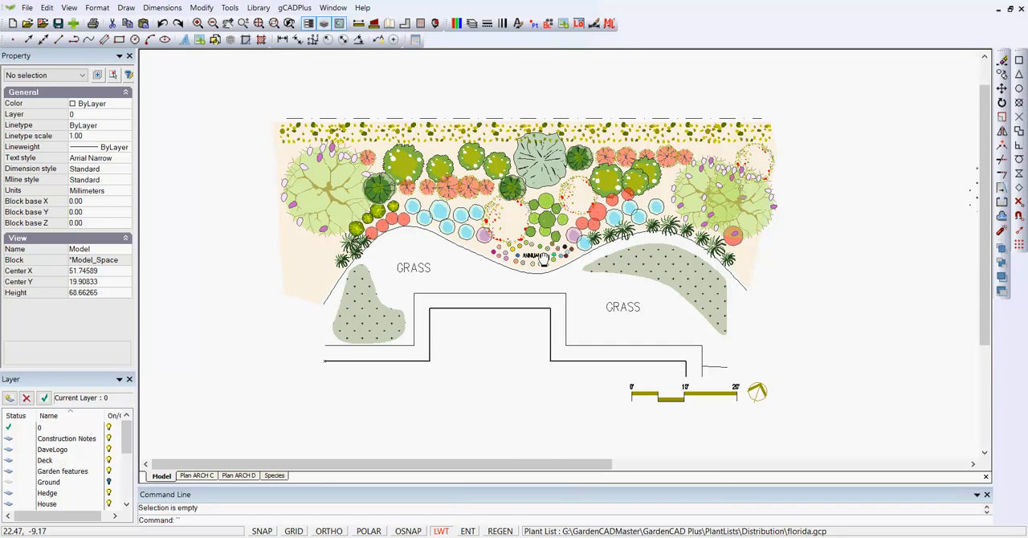
{"action": "middle_click_drag", "start_coordinate": [543, 259], "coordinate": [490, 258]}
{"action": "scroll", "coordinate": [521, 257], "scroll_direction": "down", "scroll_amount": 1}
{"action": "middle_click_drag", "start_coordinate": [638, 263], "coordinate": [531, 265]}
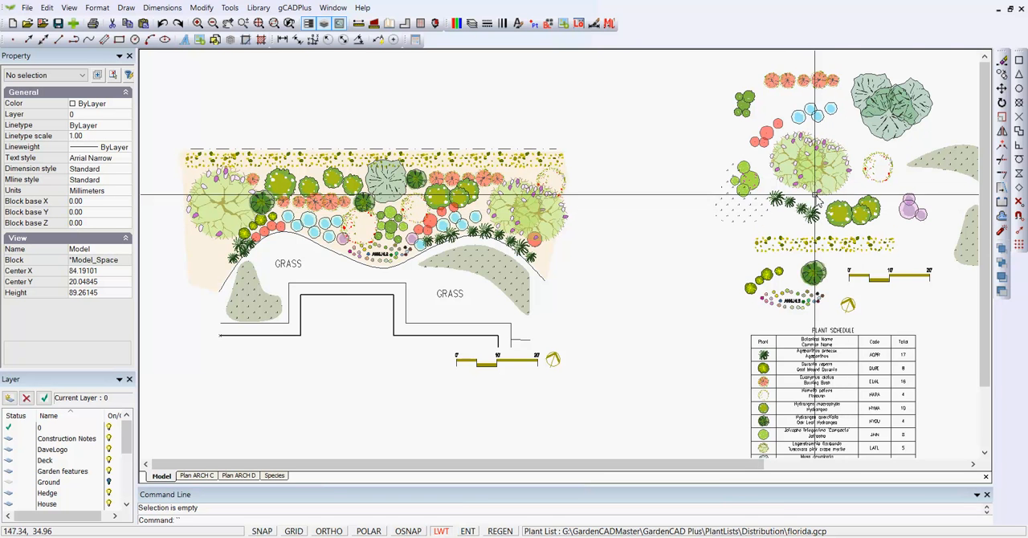
{"action": "scroll", "coordinate": [814, 194], "scroll_direction": "up", "scroll_amount": 1}
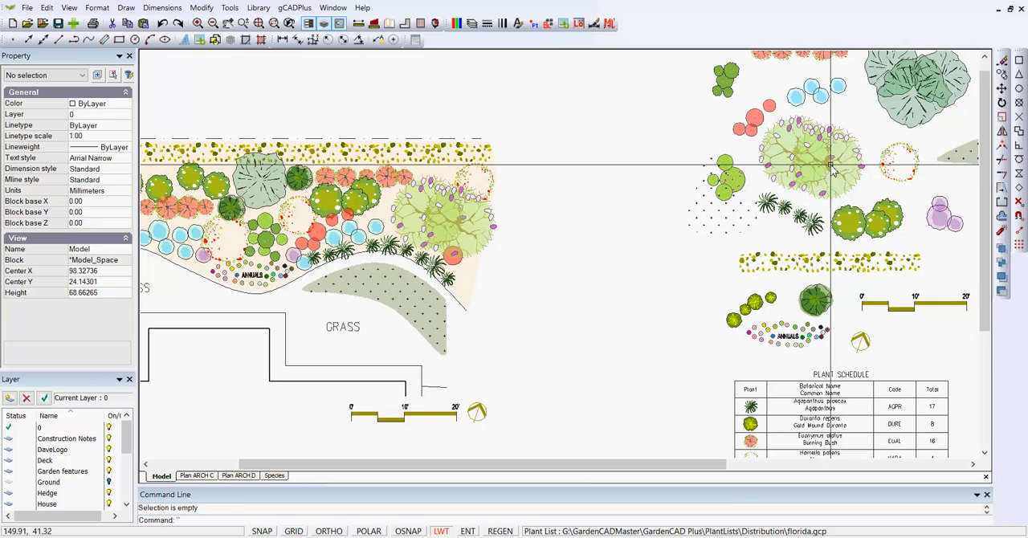
{"action": "left_click", "coordinate": [825, 163]}
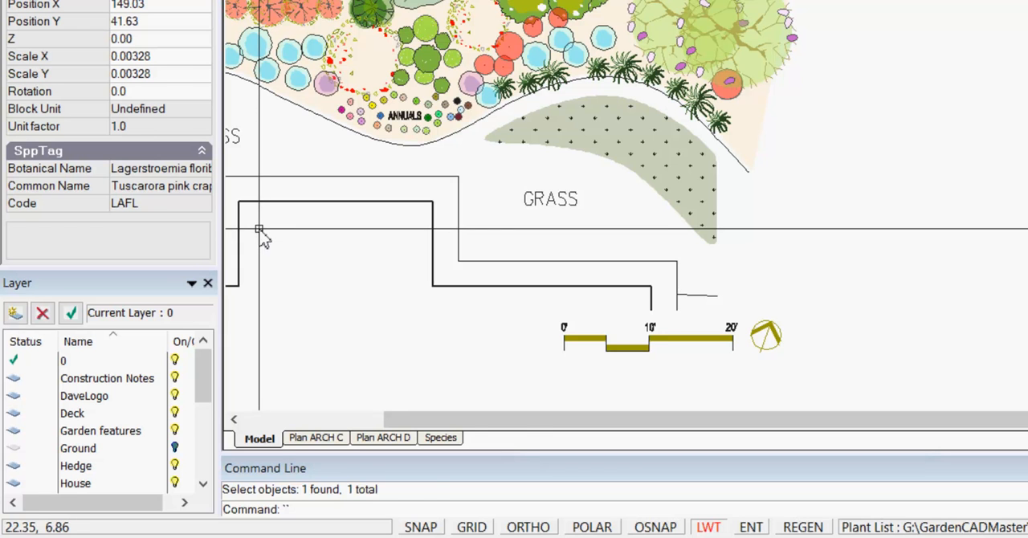
{"action": "left_click_drag", "start_coordinate": [220, 241], "coordinate": [286, 249]}
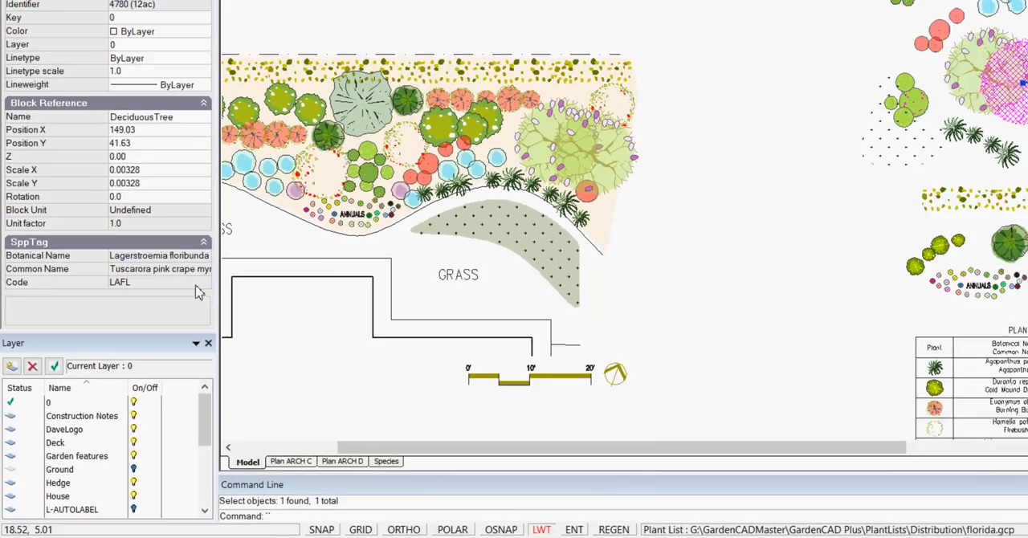
{"action": "key", "text": "Escape"}
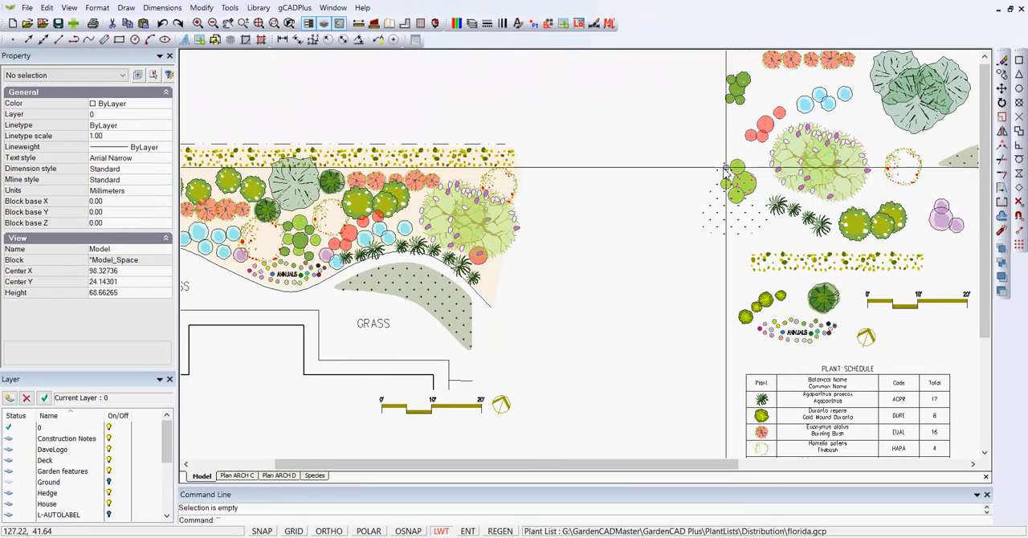
- Check the plant data of a red round shrub, the large purple shrub and the dark green shrub among the loose symbols
{"action": "left_click", "coordinate": [766, 123]}
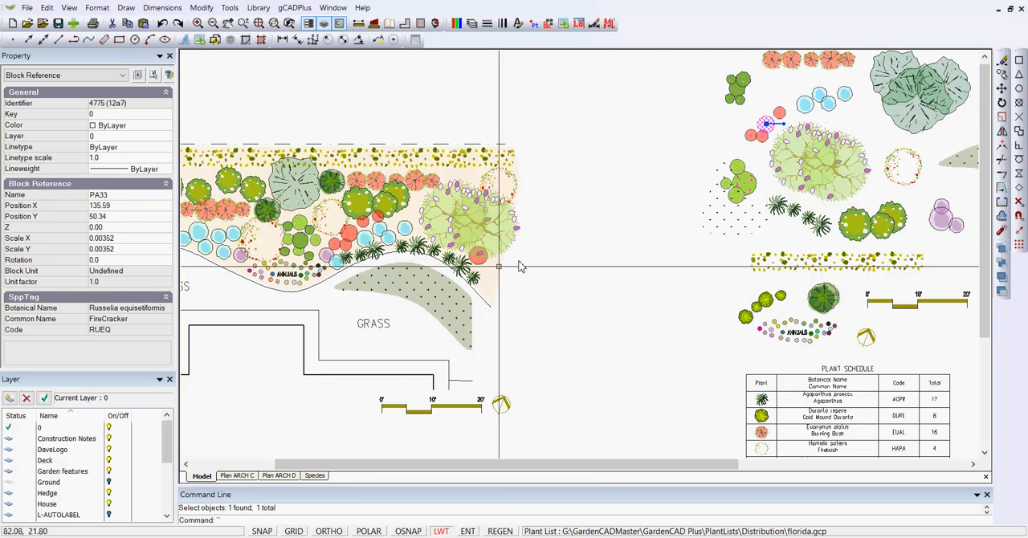
{"action": "key", "text": "Escape"}
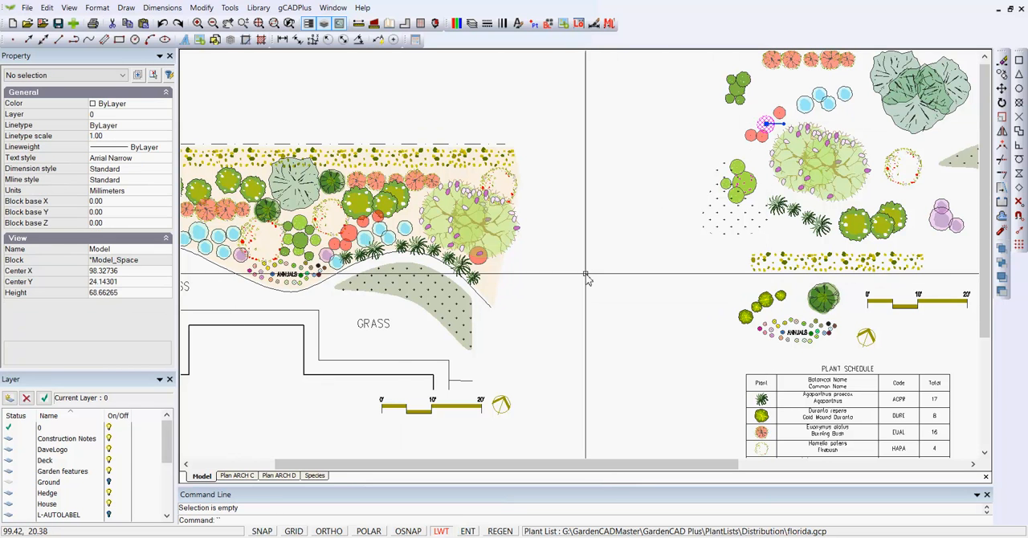
{"action": "left_click", "coordinate": [944, 227]}
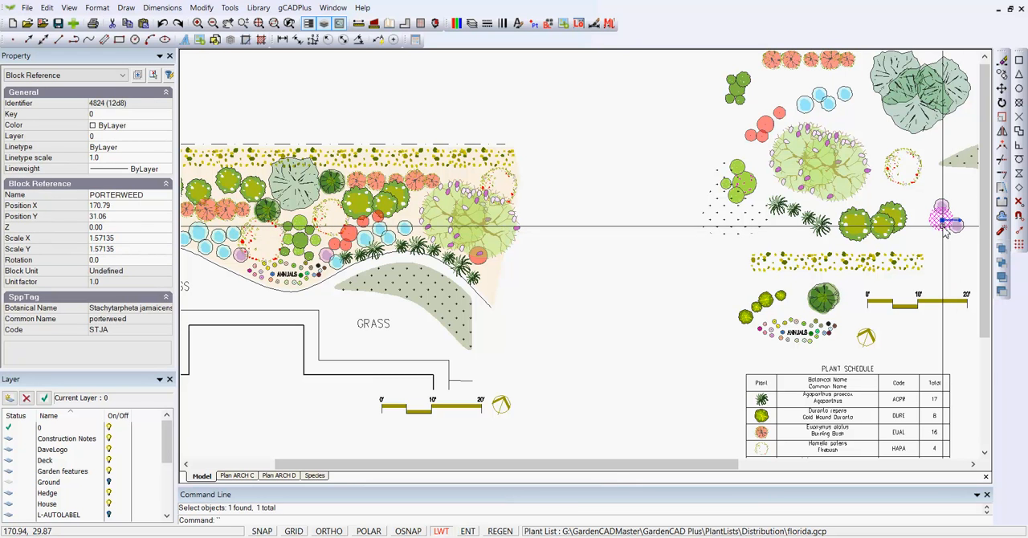
{"action": "key", "text": "Escape"}
{"action": "left_click", "coordinate": [827, 302]}
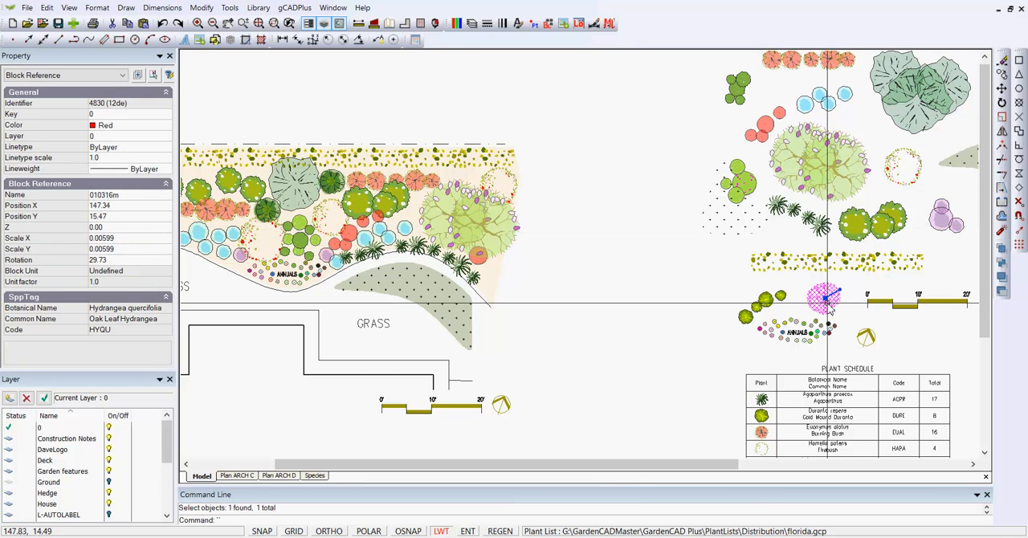
{"action": "key", "text": "Escape"}
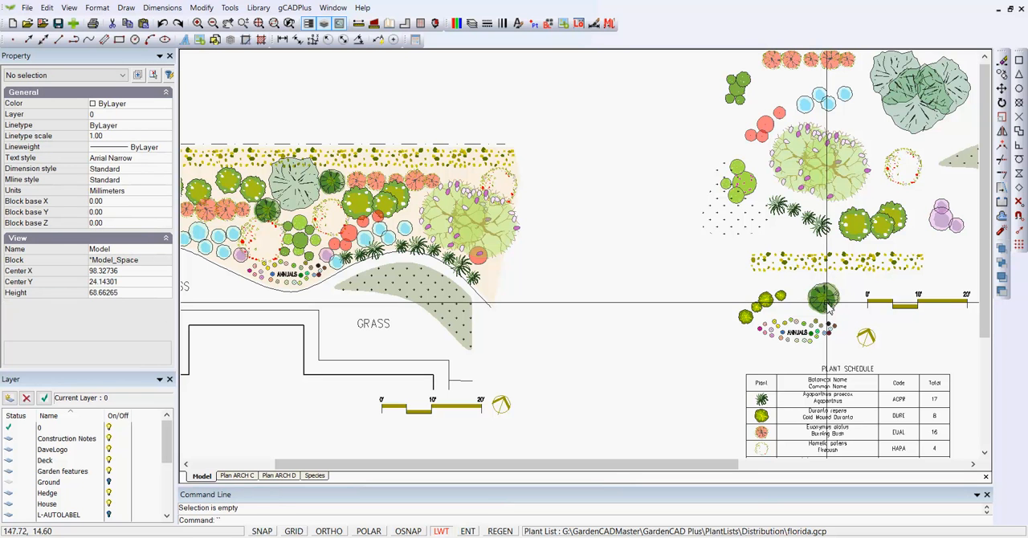
- Examine the colored ANNUALS symbol group above the plant schedule
{"action": "scroll", "coordinate": [798, 334], "scroll_direction": "up", "scroll_amount": 3}
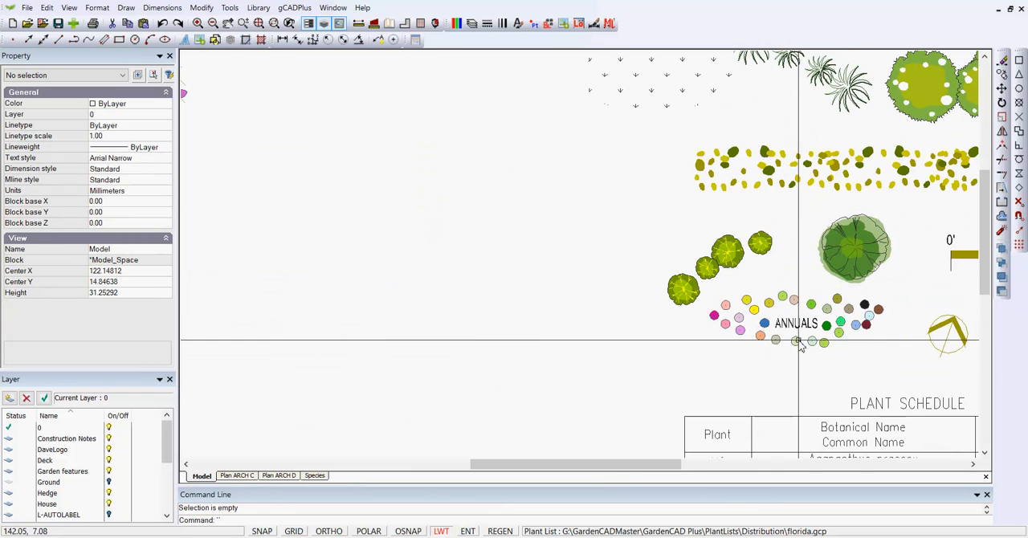
{"action": "left_click", "coordinate": [808, 310]}
{"action": "key", "text": "Escape"}
{"action": "scroll", "coordinate": [808, 310], "scroll_direction": "down", "scroll_amount": 3}
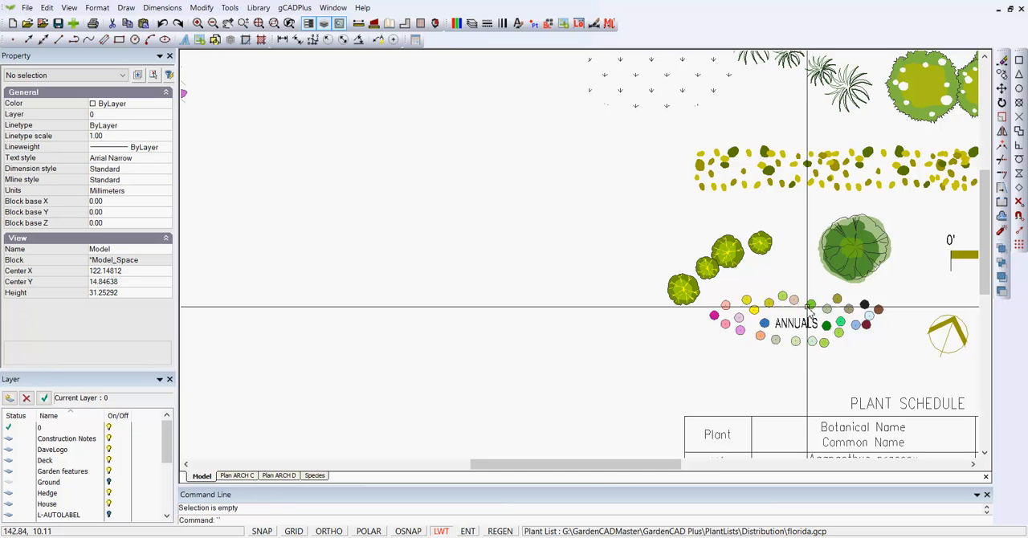
{"action": "scroll", "coordinate": [904, 301], "scroll_direction": "down", "scroll_amount": 1}
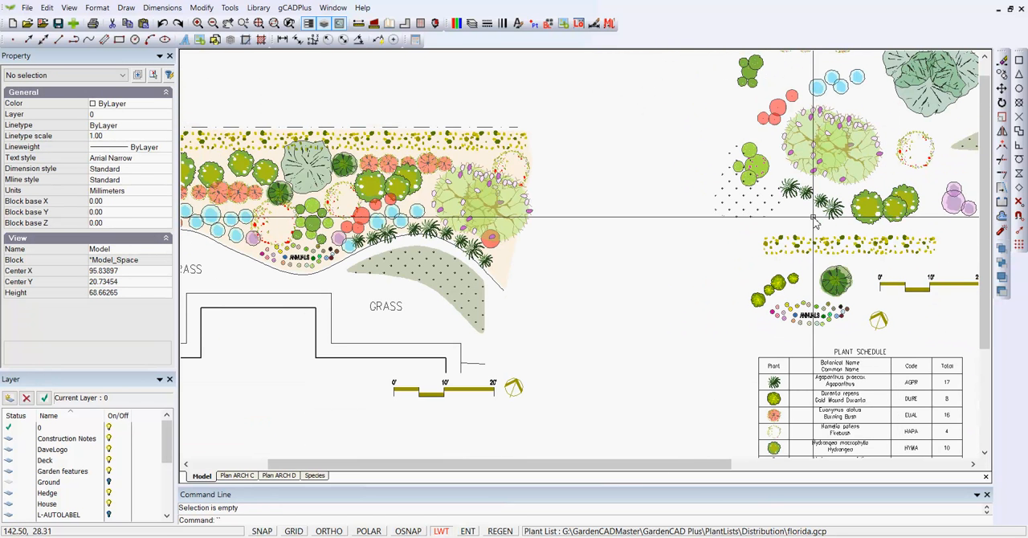
- Compare the garden plan with the loose symbols and check the two dotted grey-green bed shapes beside them
{"action": "middle_click_drag", "start_coordinate": [752, 266], "coordinate": [736, 278]}
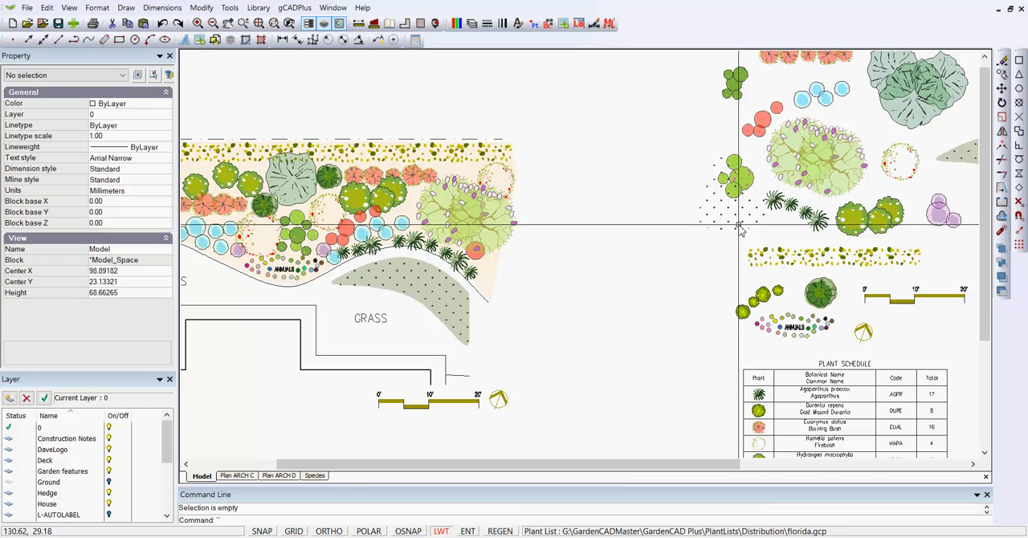
{"action": "middle_click_drag", "start_coordinate": [420, 225], "coordinate": [461, 216]}
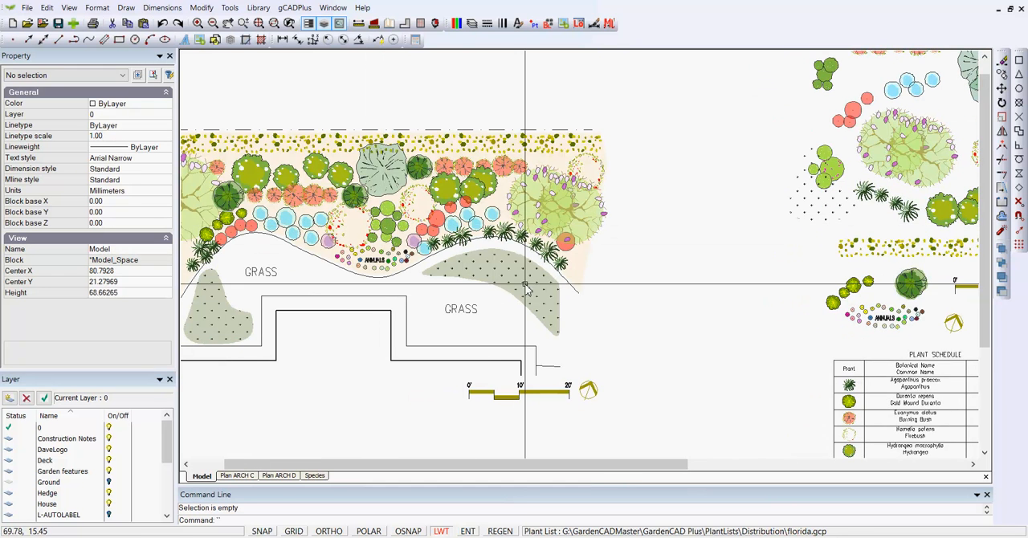
{"action": "scroll", "coordinate": [514, 281], "scroll_direction": "down", "scroll_amount": 3}
{"action": "scroll", "coordinate": [883, 218], "scroll_direction": "up", "scroll_amount": 1}
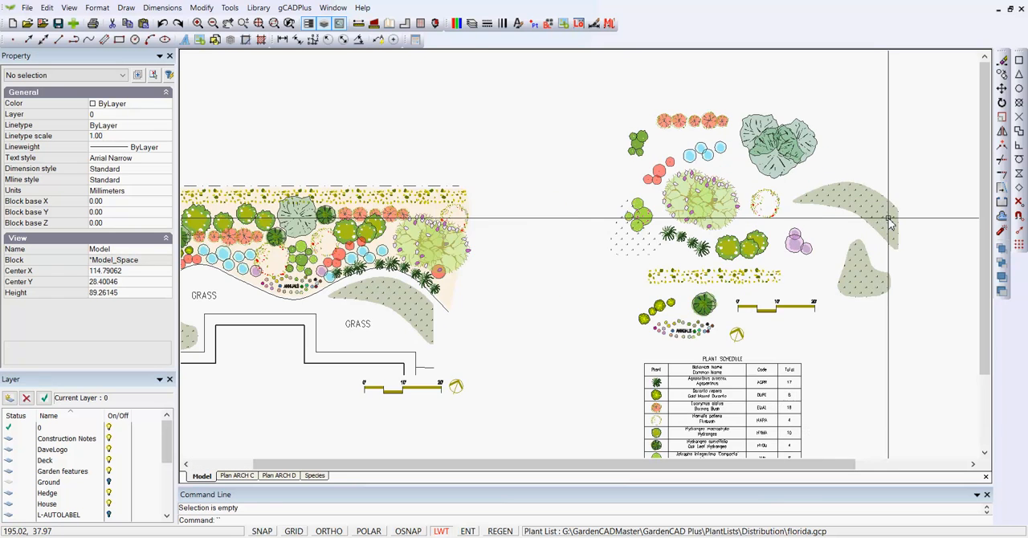
{"action": "scroll", "coordinate": [857, 218], "scroll_direction": "up", "scroll_amount": 1}
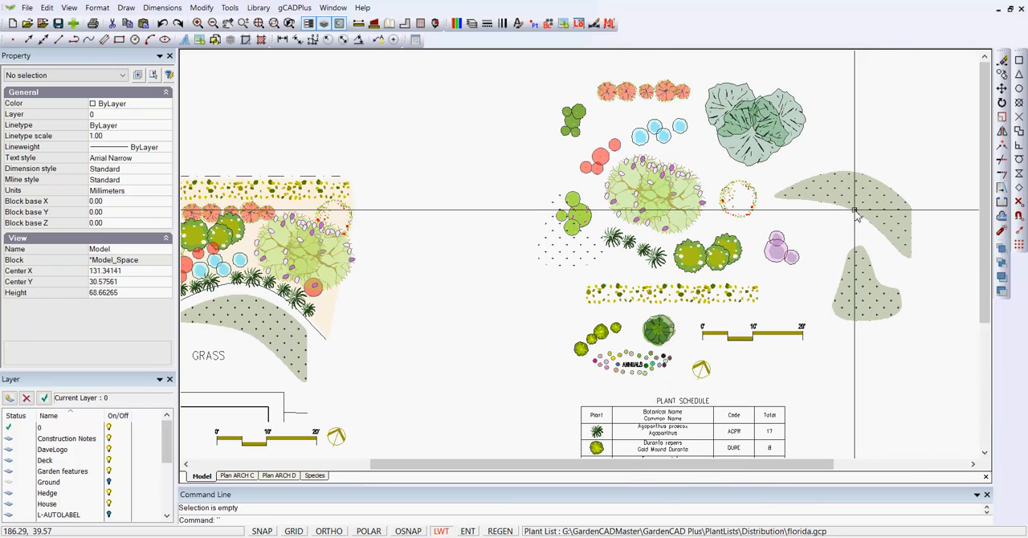
{"action": "left_click", "coordinate": [859, 218]}
{"action": "key", "text": "Escape"}
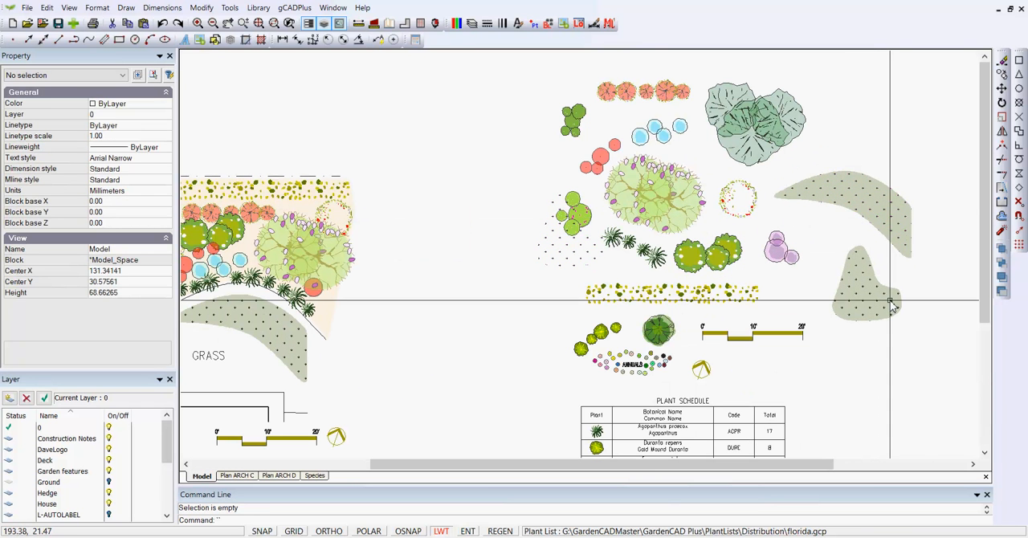
{"action": "left_click", "coordinate": [892, 291]}
{"action": "key", "text": "Escape"}
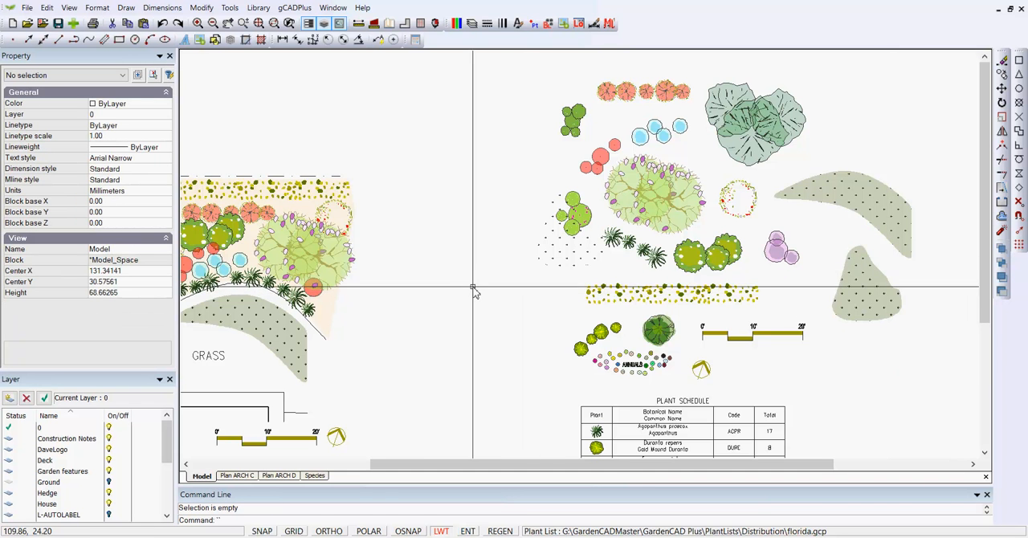
- View the attached florida.gcp plant list with its botanical names, common names, types and codes, and close it
{"action": "scroll", "coordinate": [474, 292], "scroll_direction": "down", "scroll_amount": 1}
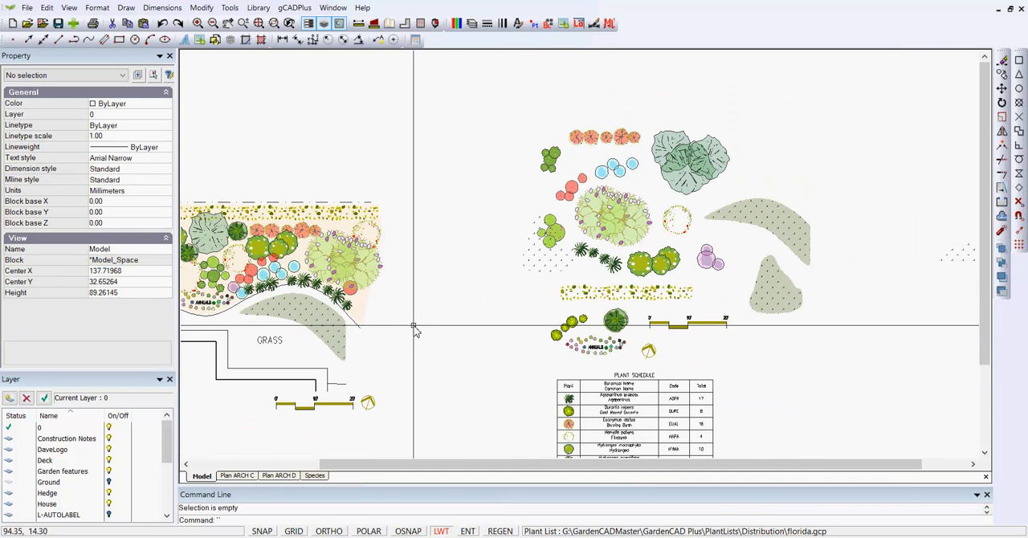
{"action": "middle_click_drag", "start_coordinate": [439, 311], "coordinate": [558, 284]}
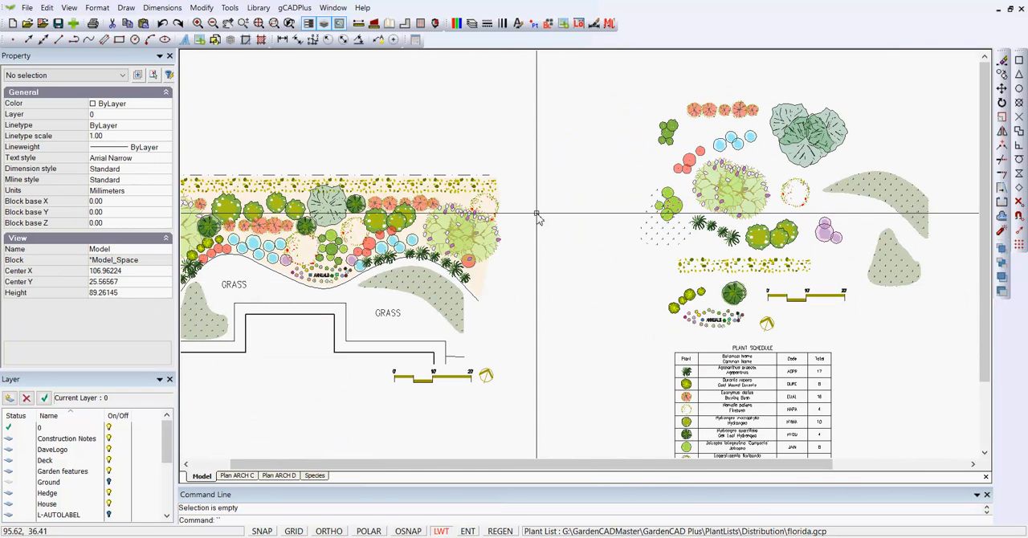
{"action": "left_click", "coordinate": [296, 8]}
{"action": "mouse_move", "coordinate": [376, 22]}
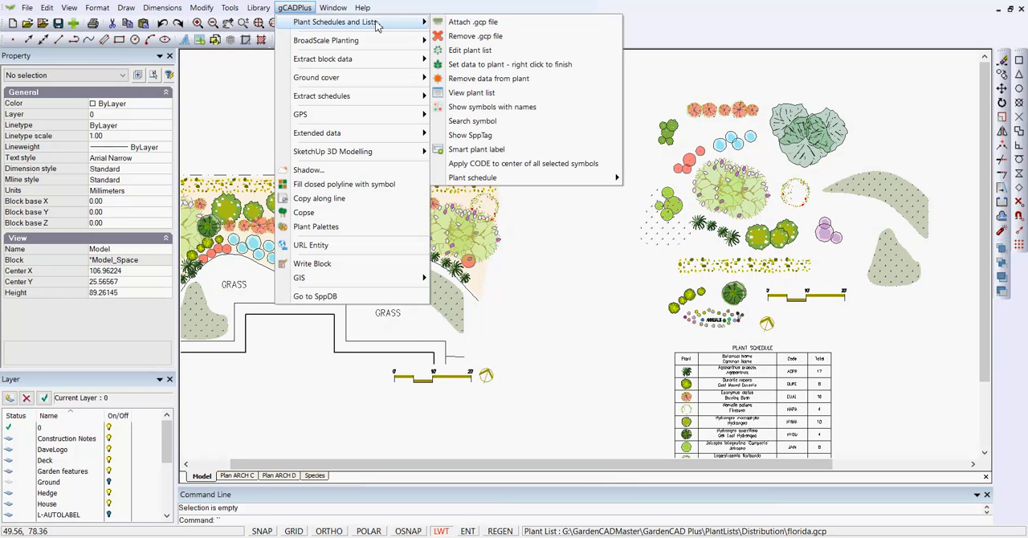
{"action": "left_click", "coordinate": [475, 51]}
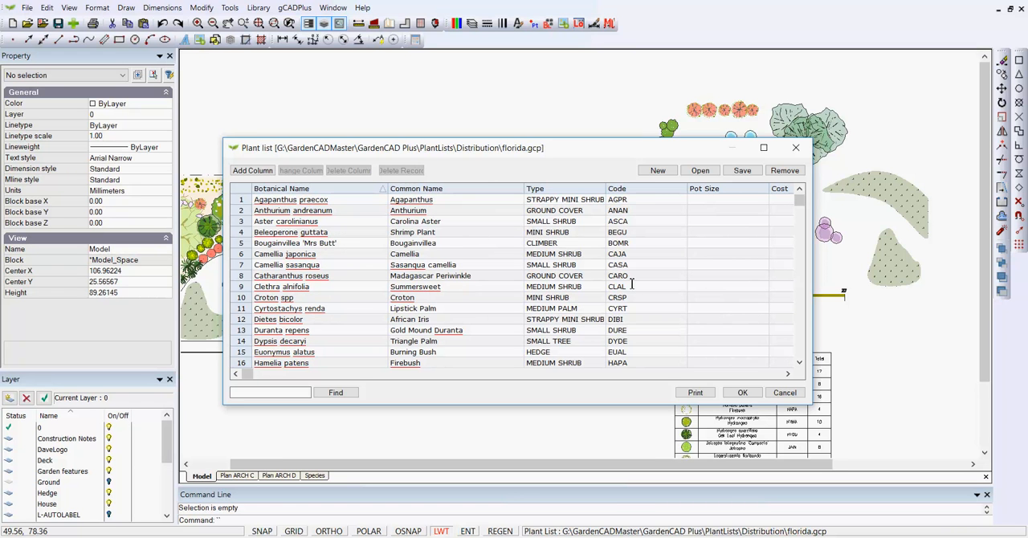
{"action": "left_click", "coordinate": [743, 393]}
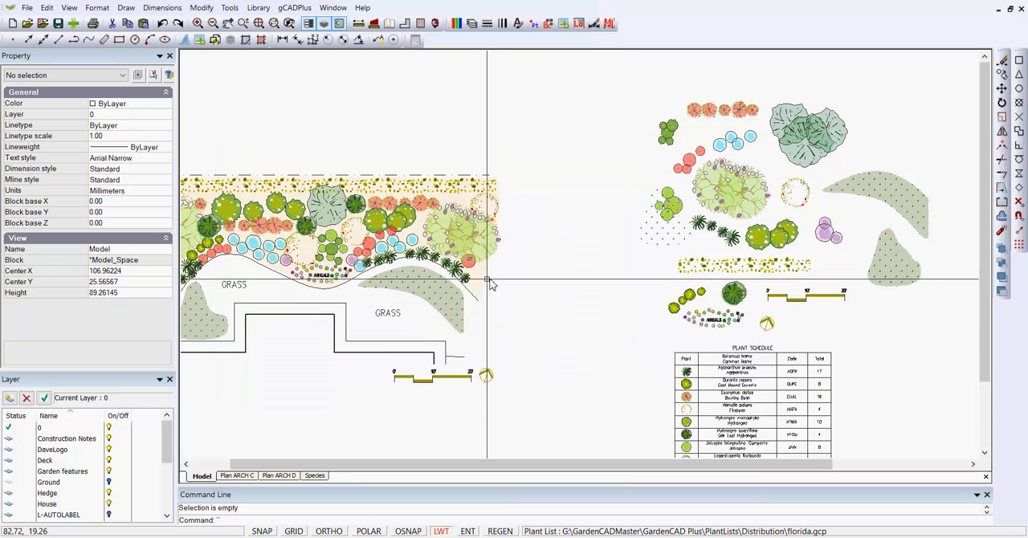
- Copy the group of three hydrangeas from the loose symbols to the garden bed's lower right end, beside the agapanthus row
{"action": "middle_click_drag", "start_coordinate": [465, 282], "coordinate": [546, 265]}
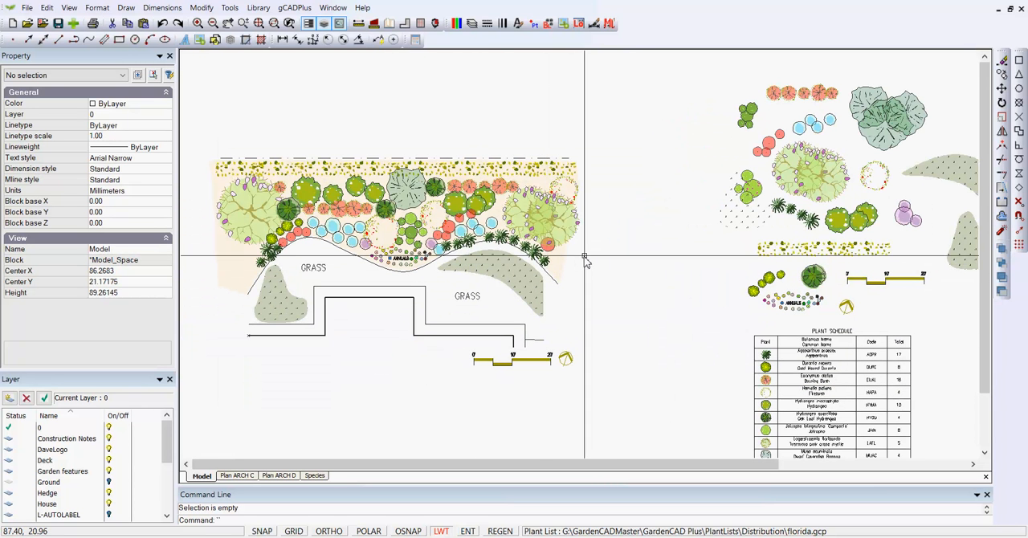
{"action": "scroll", "coordinate": [857, 237], "scroll_direction": "up", "scroll_amount": 3}
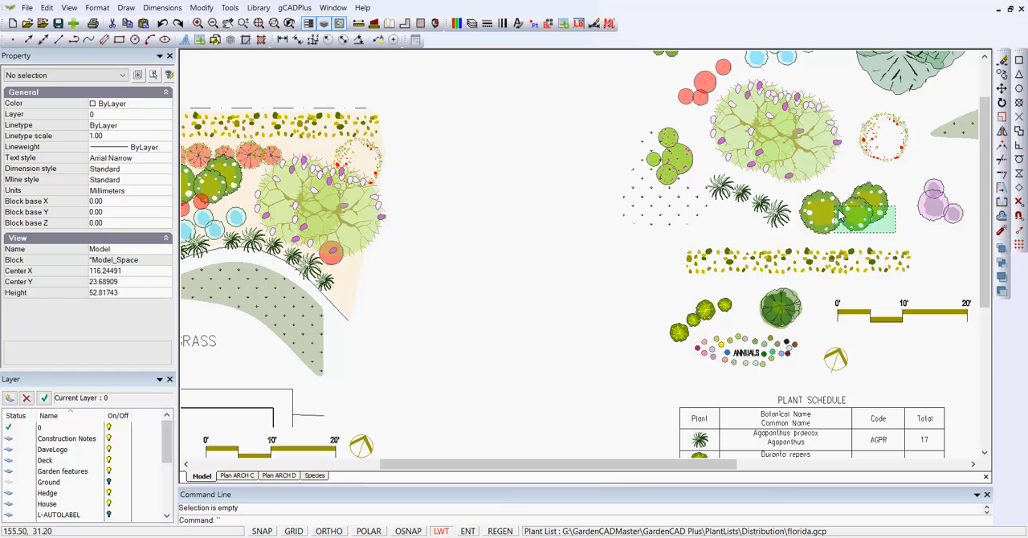
{"action": "left_click", "coordinate": [838, 217]}
{"action": "right_click", "coordinate": [825, 217]}
{"action": "left_click", "coordinate": [856, 255]}
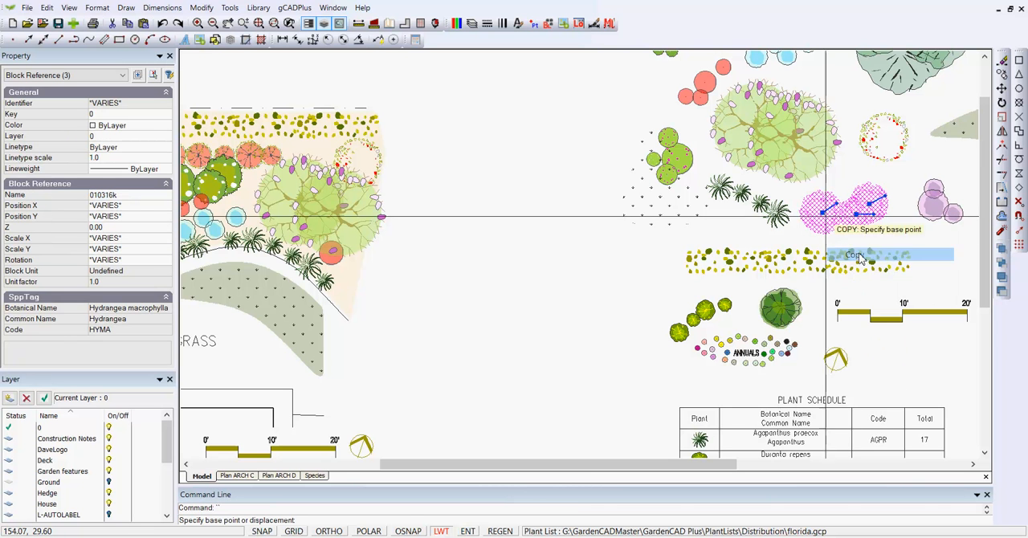
{"action": "left_click", "coordinate": [847, 217]}
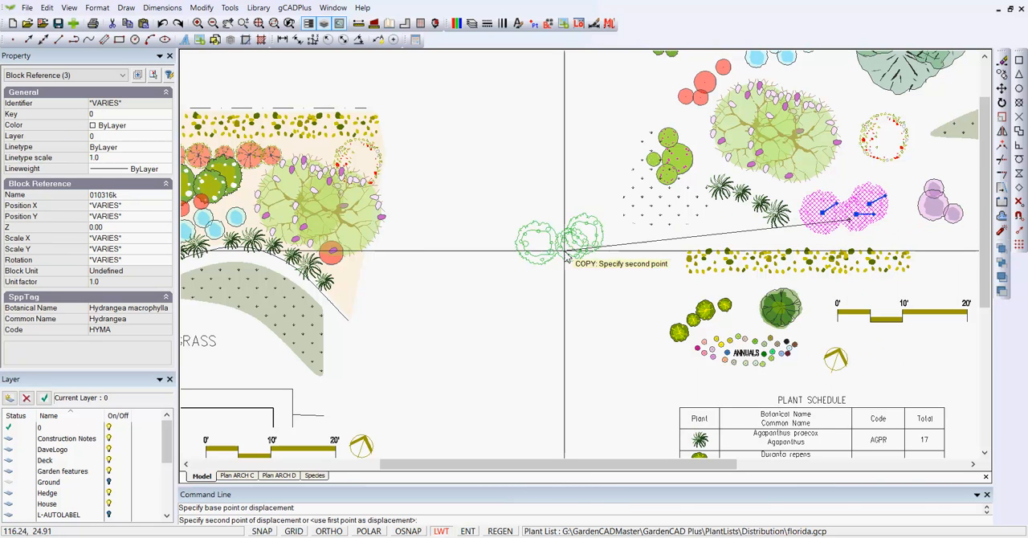
{"action": "left_click", "coordinate": [389, 293]}
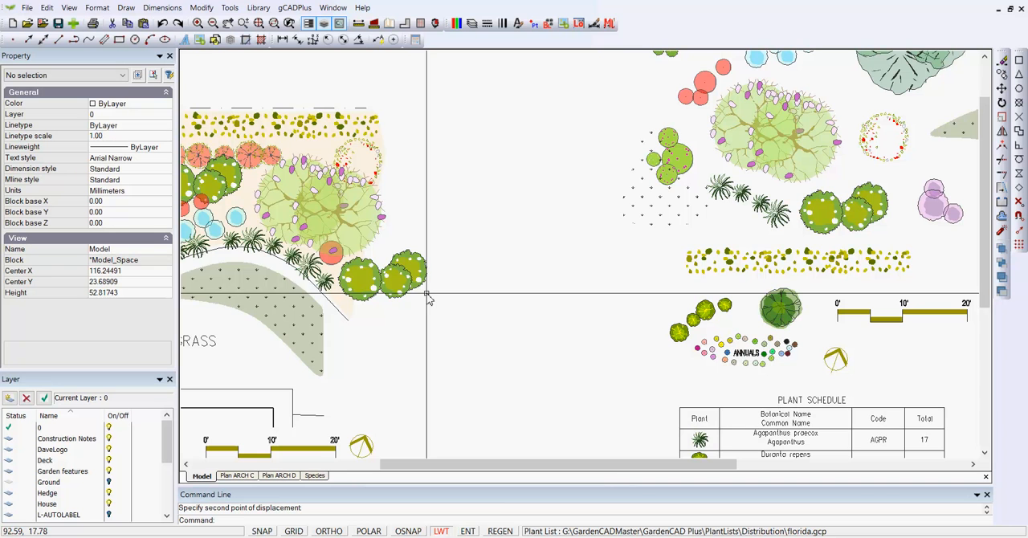
- Show the Species layout and examine its captioned plant photos
{"action": "scroll", "coordinate": [761, 211], "scroll_direction": "up", "scroll_amount": 3}
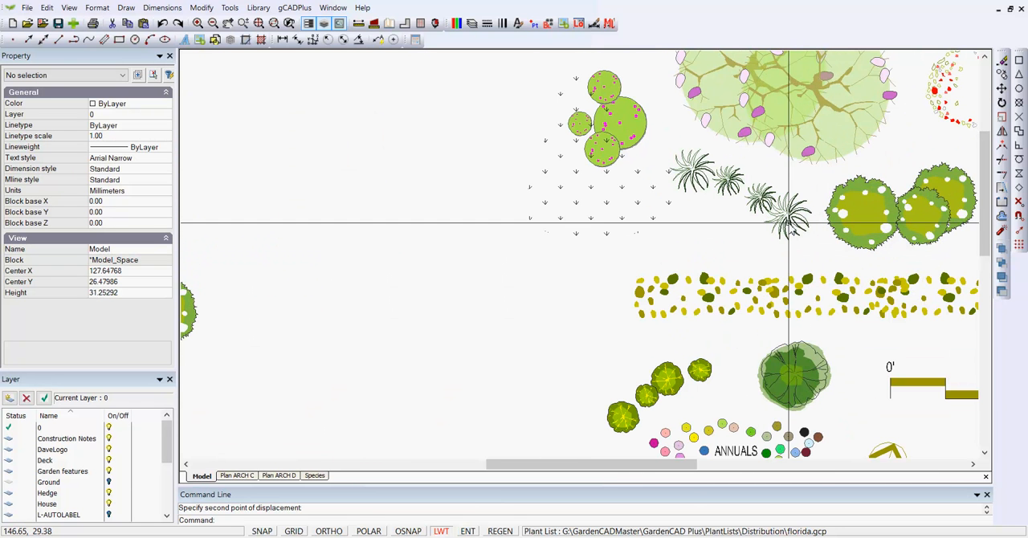
{"action": "scroll", "coordinate": [674, 234], "scroll_direction": "down", "scroll_amount": 3}
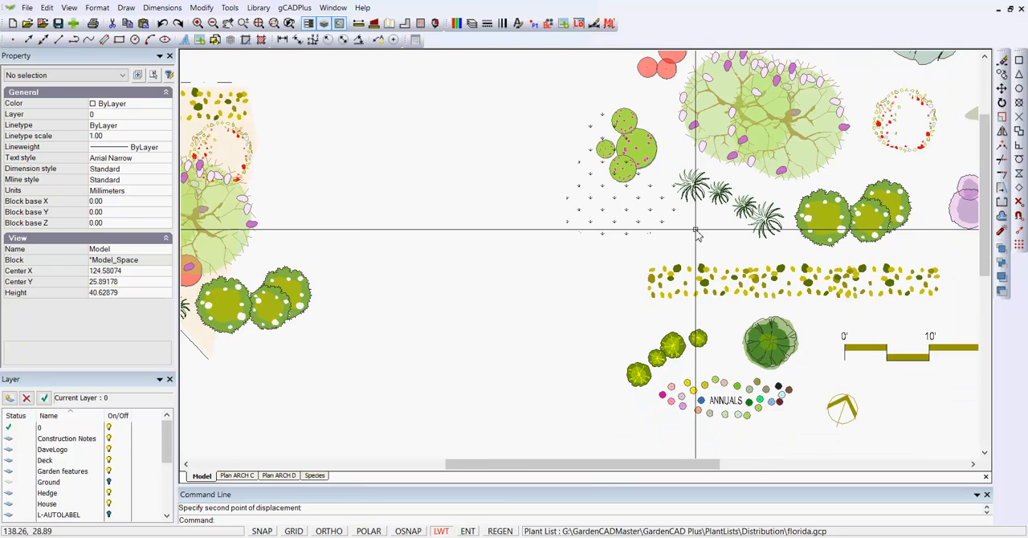
{"action": "scroll", "coordinate": [697, 233], "scroll_direction": "down", "scroll_amount": 1}
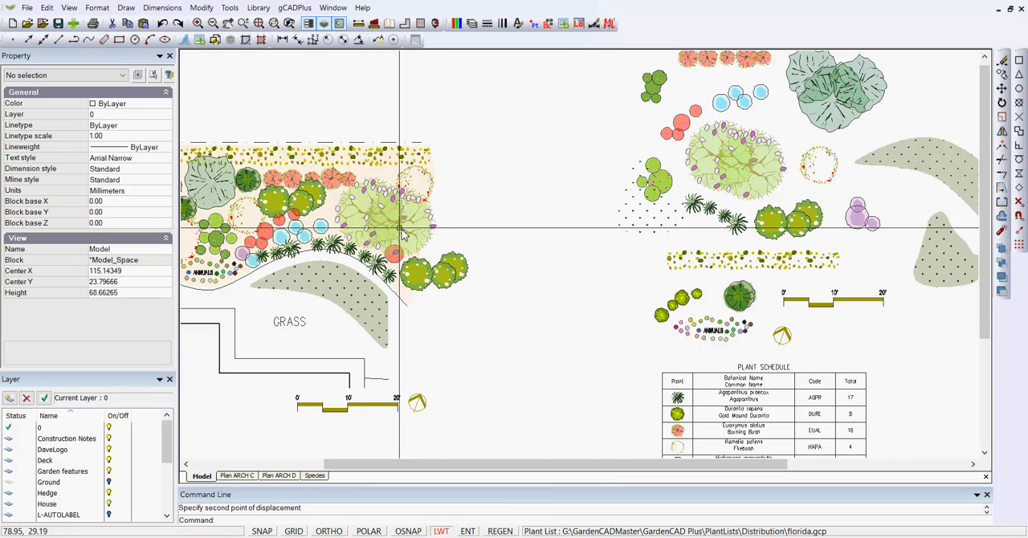
{"action": "left_click", "coordinate": [314, 476]}
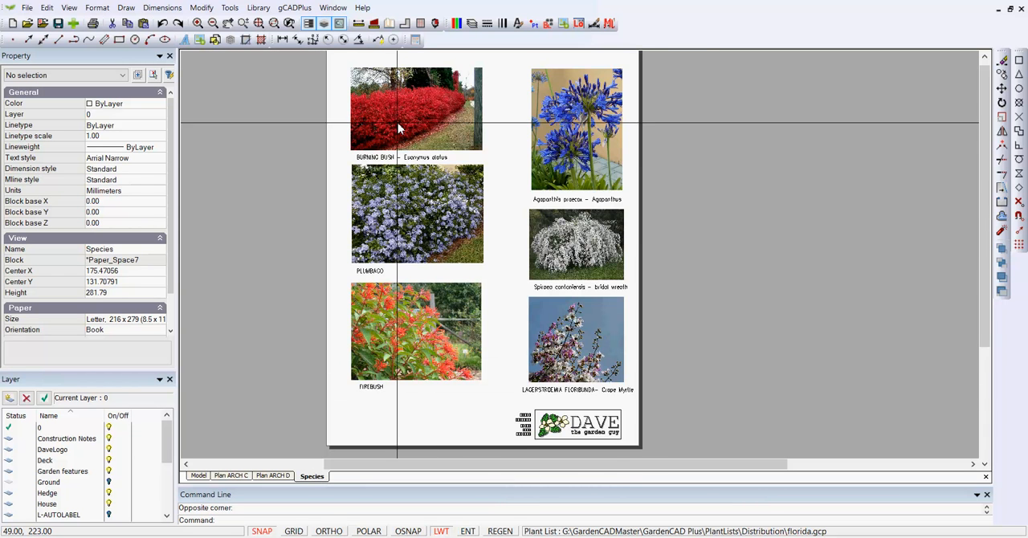
{"action": "scroll", "coordinate": [393, 122], "scroll_direction": "up", "scroll_amount": 1}
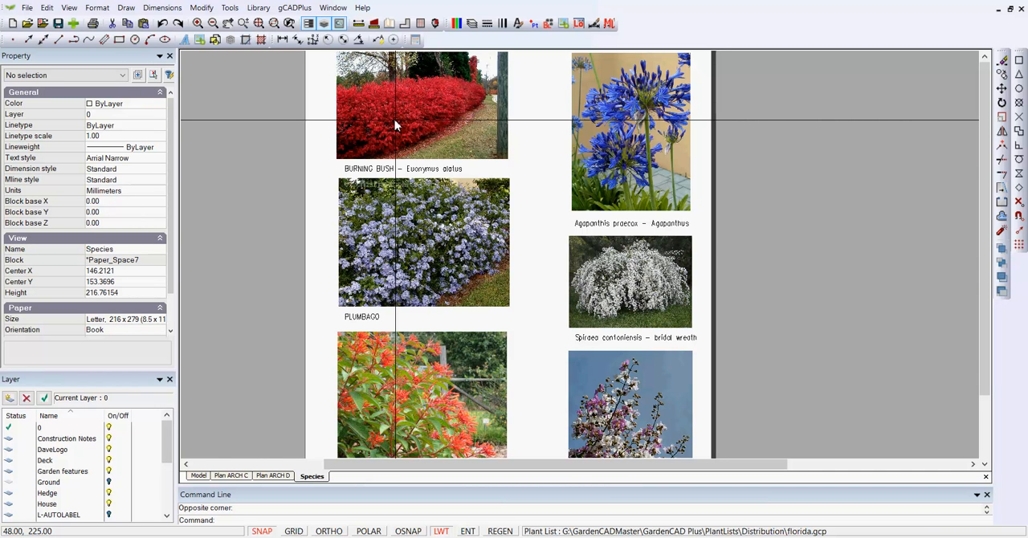
- View the Plan ARCH C and Plan ARCH D layouts and check the viewport holding the plant schedule on ARCH D
{"action": "left_click", "coordinate": [230, 476]}
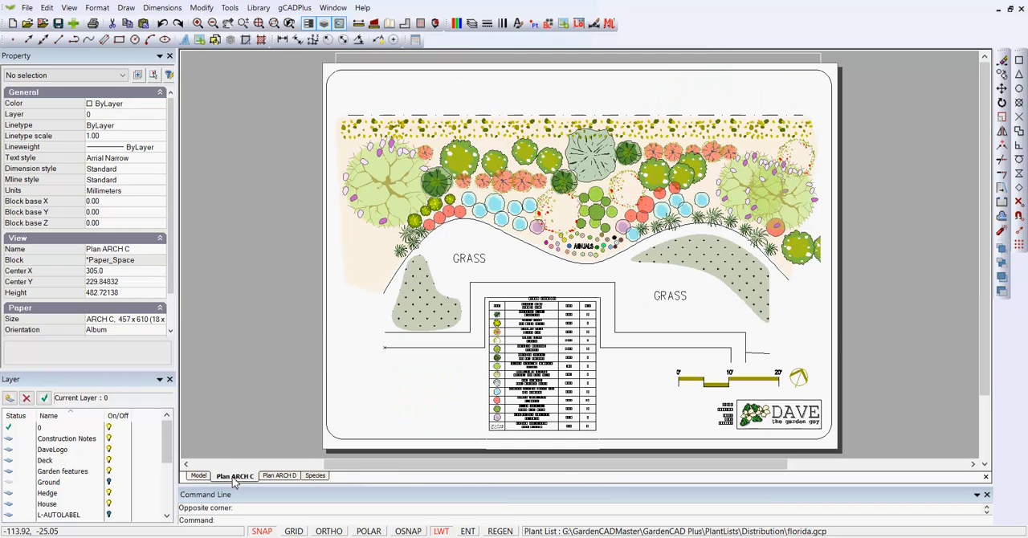
{"action": "left_click", "coordinate": [280, 476]}
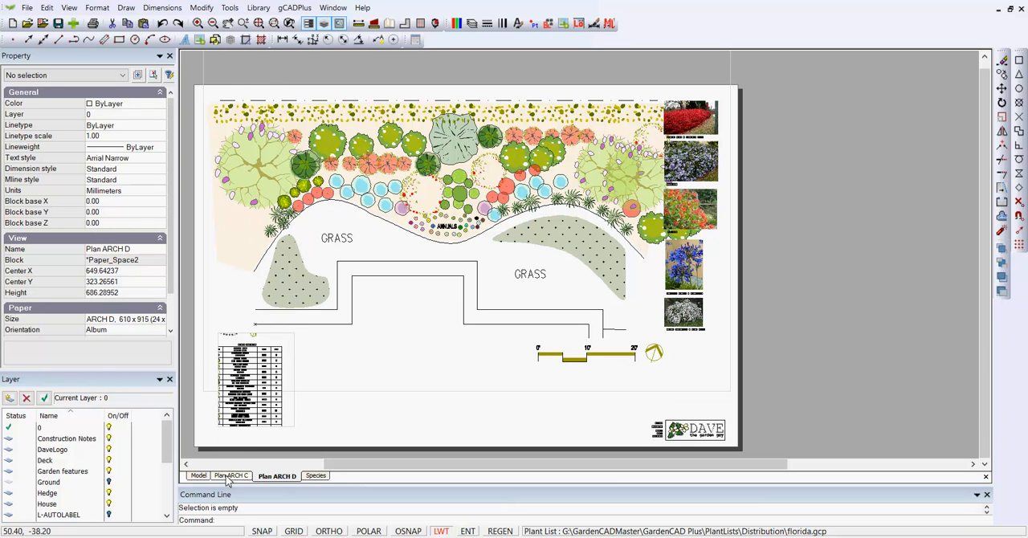
{"action": "left_click", "coordinate": [287, 427]}
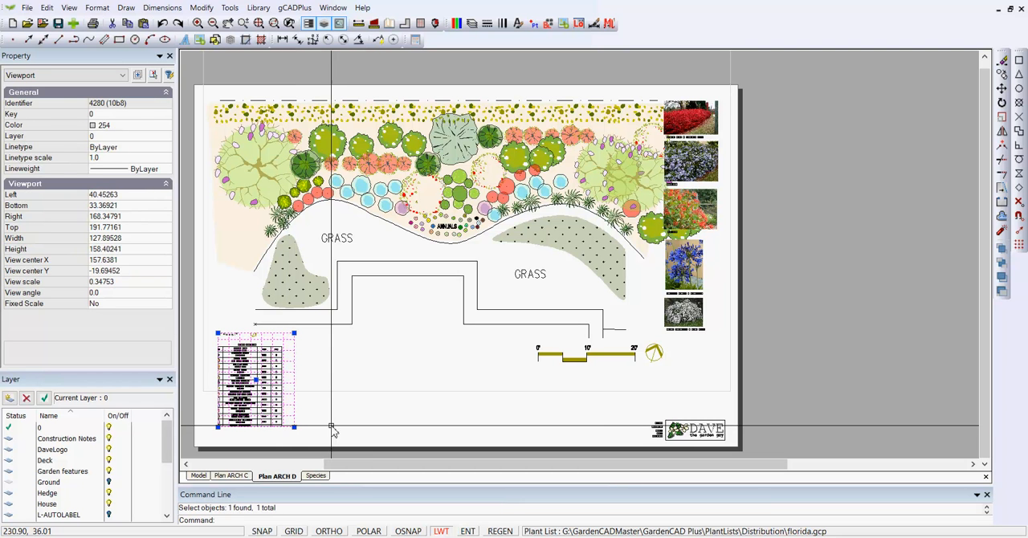
{"action": "key", "text": "Escape"}
- Return to the Plan ARCH C layout and inspect the viewport framing its plant schedule
{"action": "left_click", "coordinate": [232, 475]}
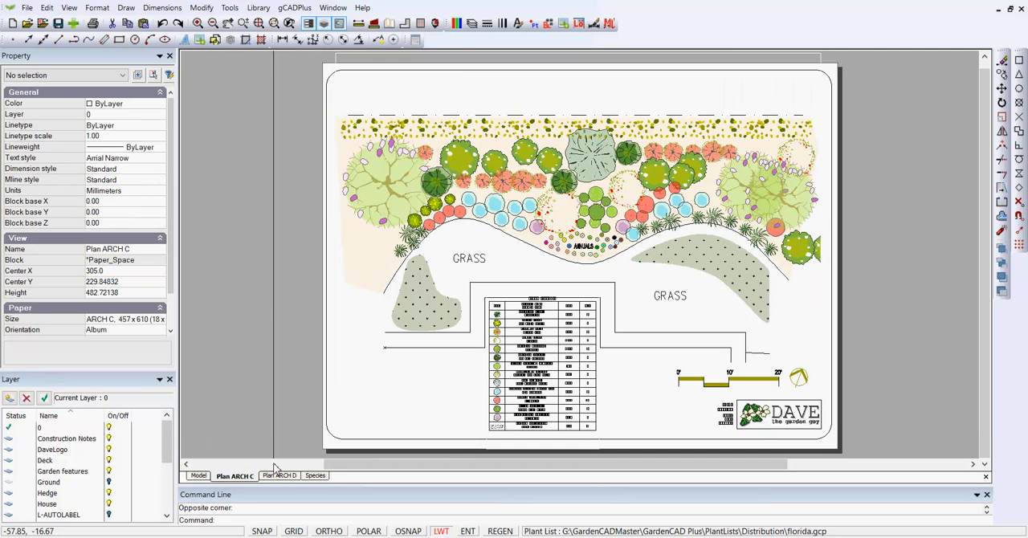
{"action": "left_click", "coordinate": [518, 425]}
{"action": "middle_click_drag", "start_coordinate": [518, 424], "coordinate": [508, 368]}
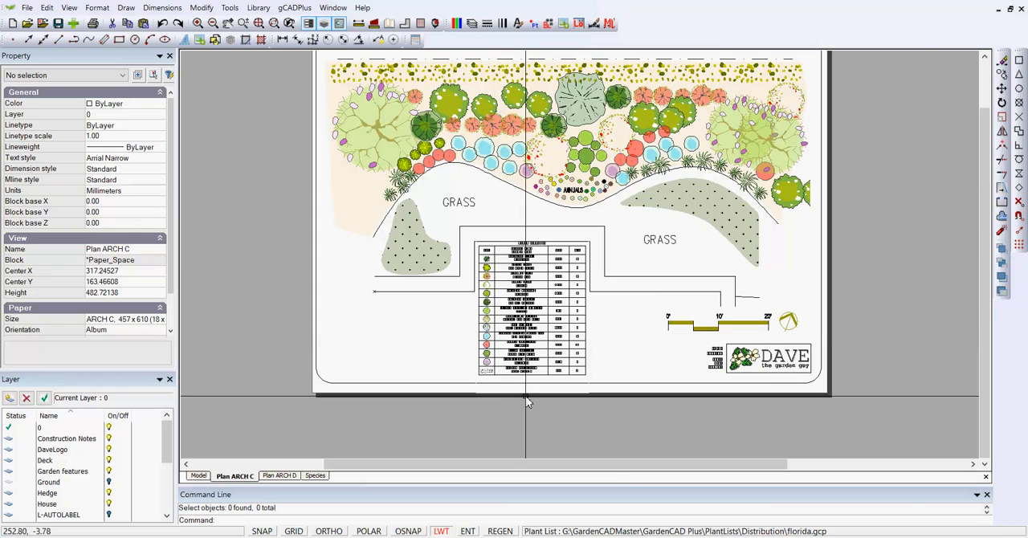
{"action": "scroll", "coordinate": [525, 396], "scroll_direction": "up", "scroll_amount": 2}
{"action": "left_click", "coordinate": [459, 385]}
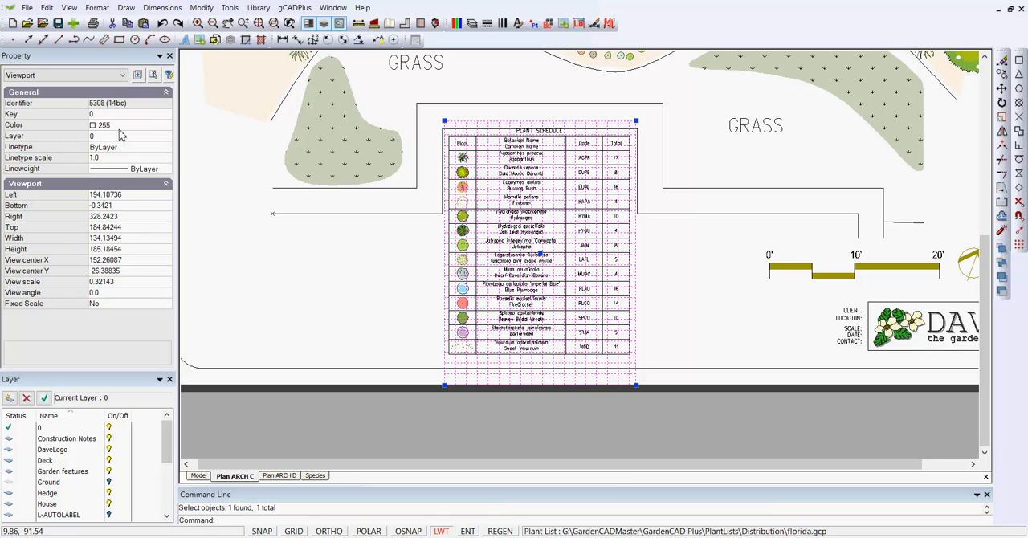
{"action": "key", "text": "Escape"}
{"action": "scroll", "coordinate": [339, 269], "scroll_direction": "down", "scroll_amount": 3}
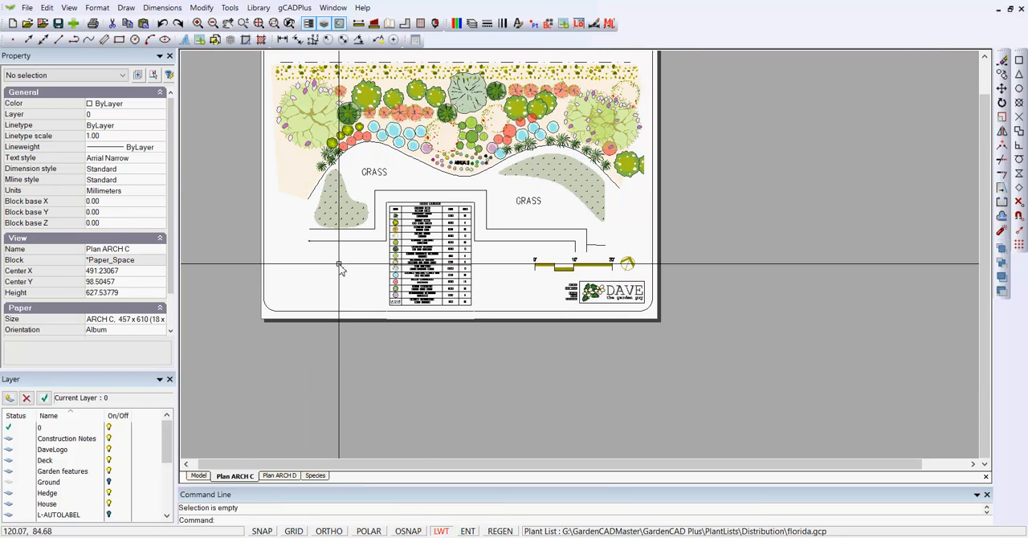
- Examine the logo and title block on Plan ARCH C, open its DiggLogo block for editing, and close the block editor without changes
{"action": "scroll", "coordinate": [597, 307], "scroll_direction": "up", "scroll_amount": 2}
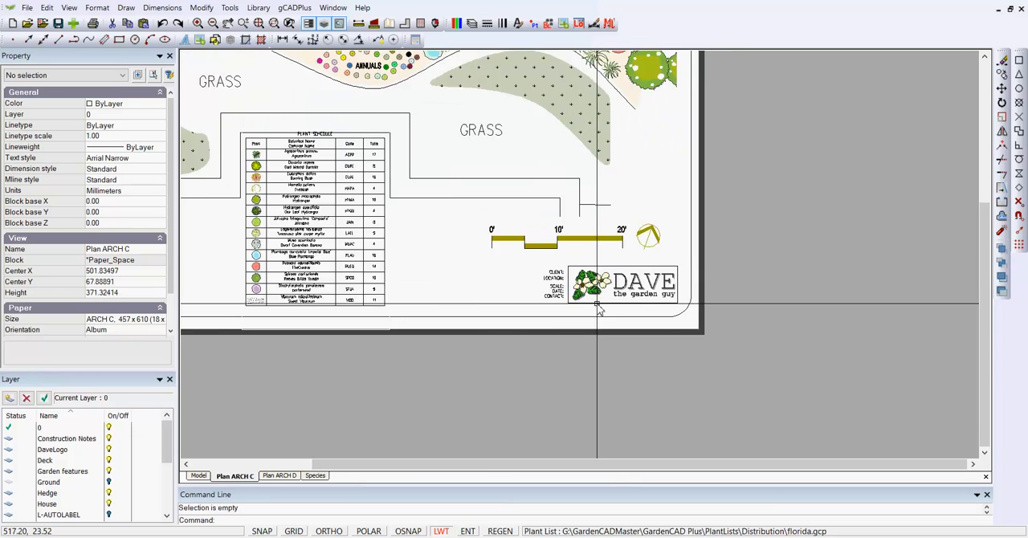
{"action": "scroll", "coordinate": [597, 306], "scroll_direction": "up", "scroll_amount": 2}
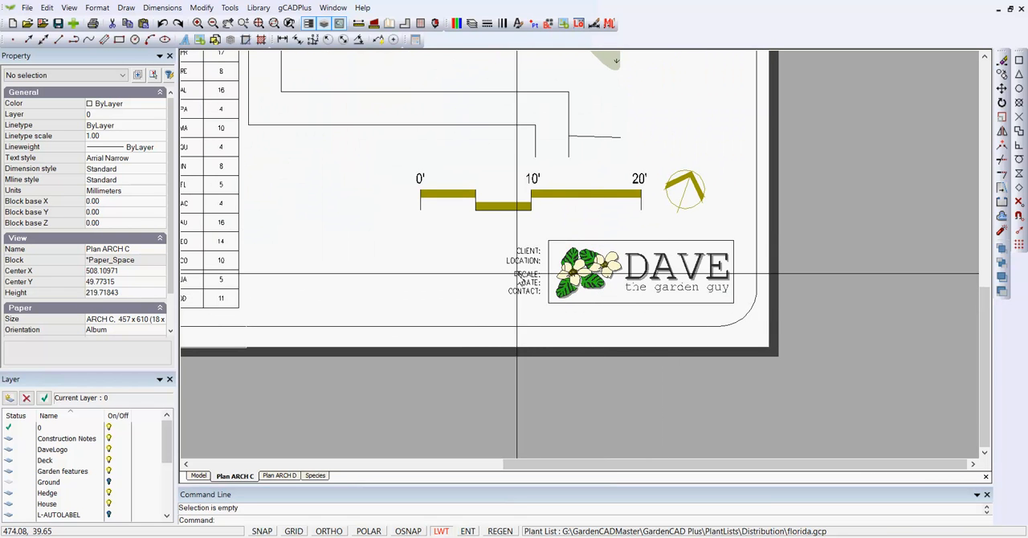
{"action": "scroll", "coordinate": [522, 278], "scroll_direction": "up", "scroll_amount": 1}
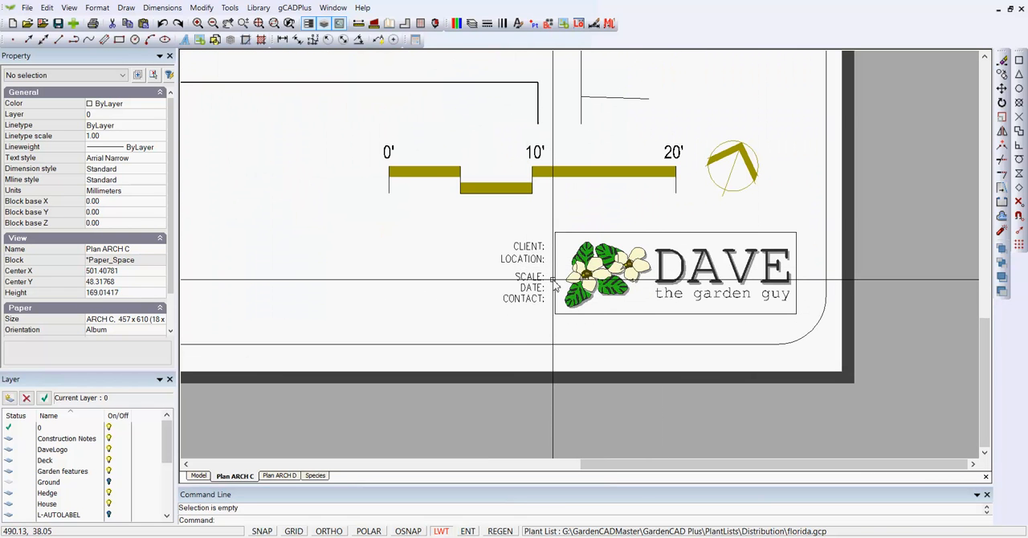
{"action": "left_click", "coordinate": [552, 283]}
{"action": "right_click", "coordinate": [547, 285]}
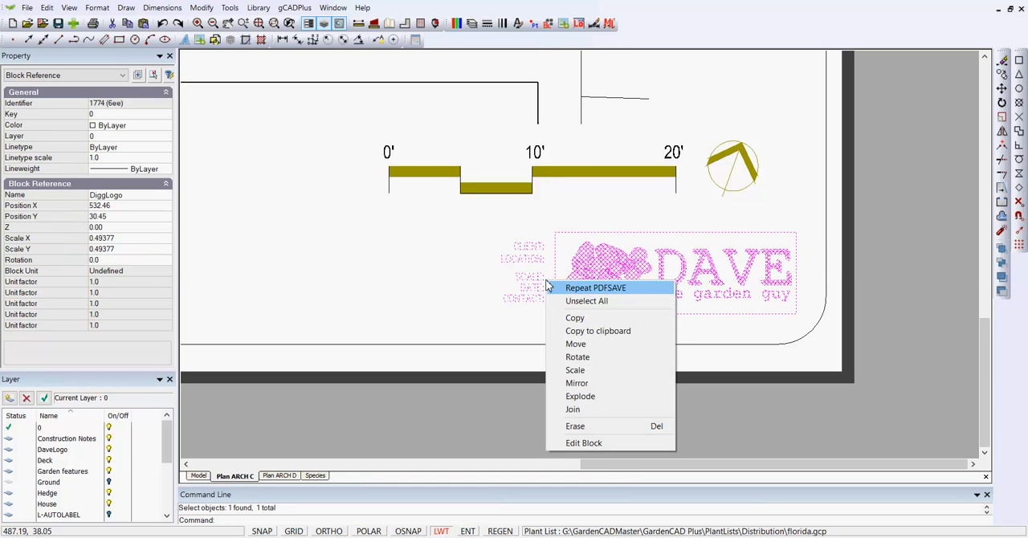
{"action": "left_click", "coordinate": [598, 444]}
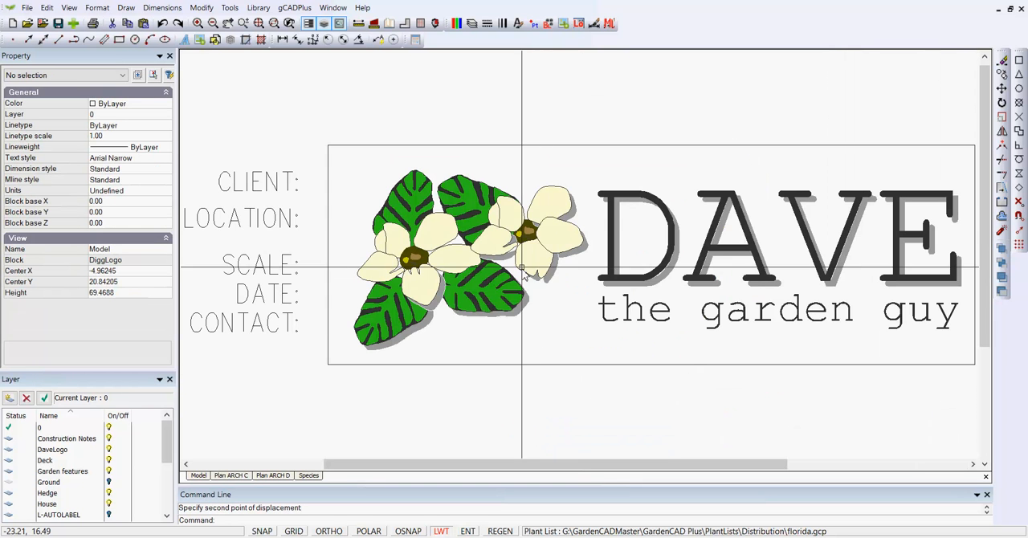
{"action": "key", "text": "Escape"}
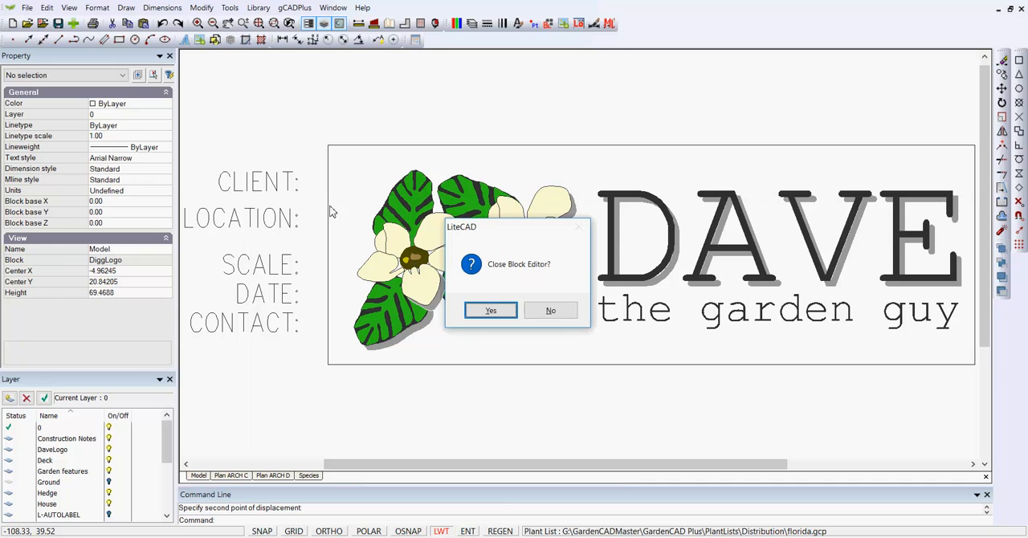
{"action": "left_click", "coordinate": [491, 310]}
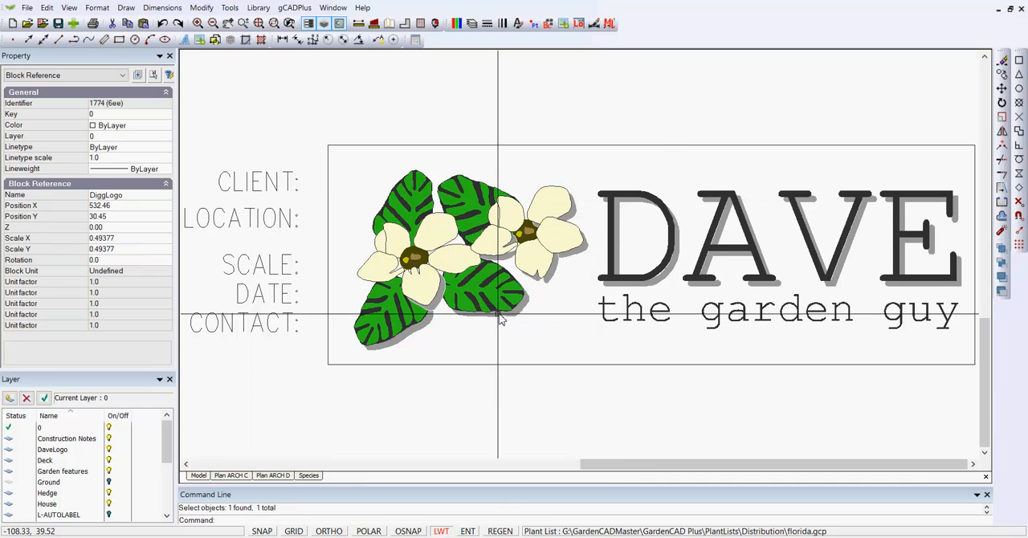
{"action": "right_click", "coordinate": [466, 296]}
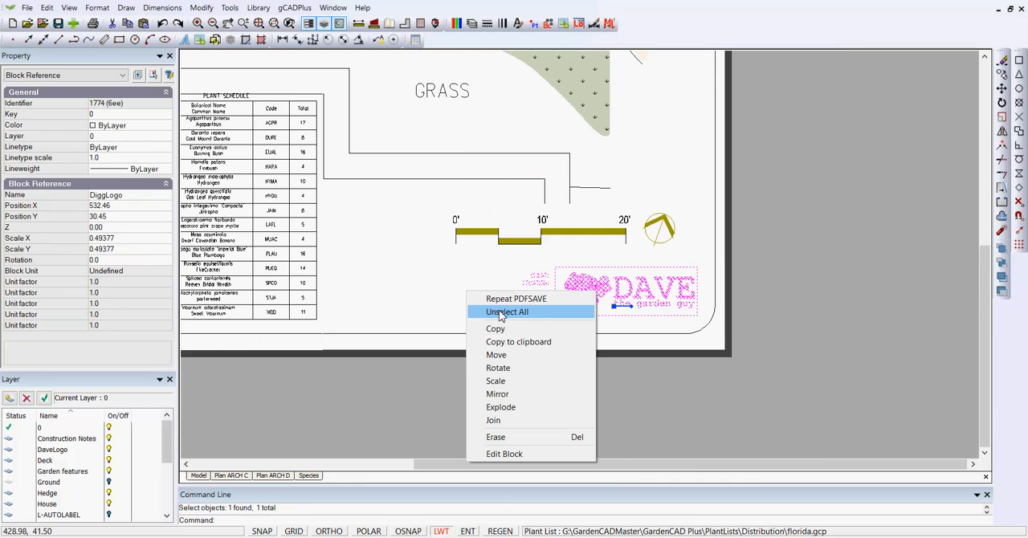
{"action": "left_click", "coordinate": [506, 311]}
- Go back to model space and examine the plant schedule table
{"action": "scroll", "coordinate": [463, 304], "scroll_direction": "down", "scroll_amount": 2}
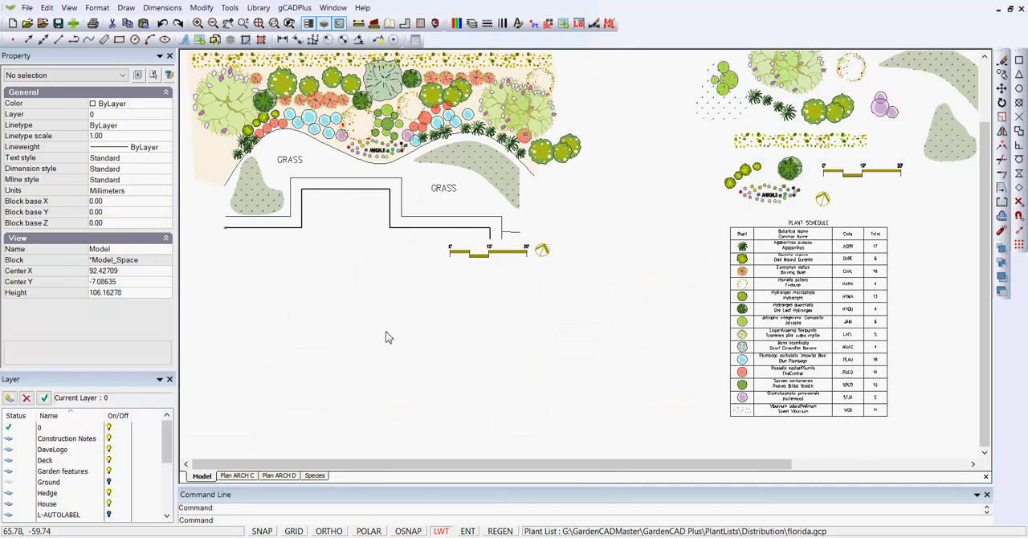
{"action": "scroll", "coordinate": [823, 260], "scroll_direction": "up", "scroll_amount": 2}
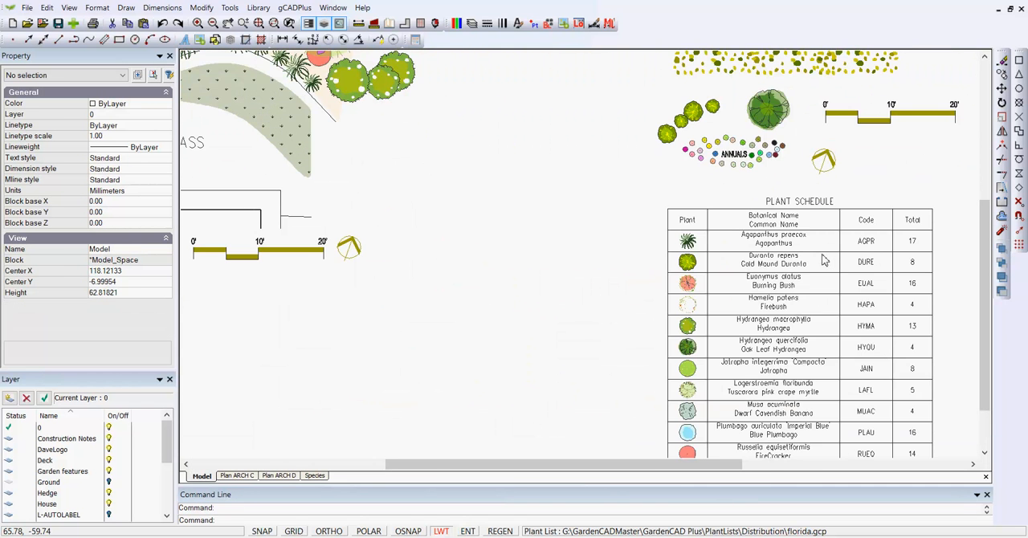
{"action": "middle_click_drag", "start_coordinate": [479, 261], "coordinate": [348, 207]}
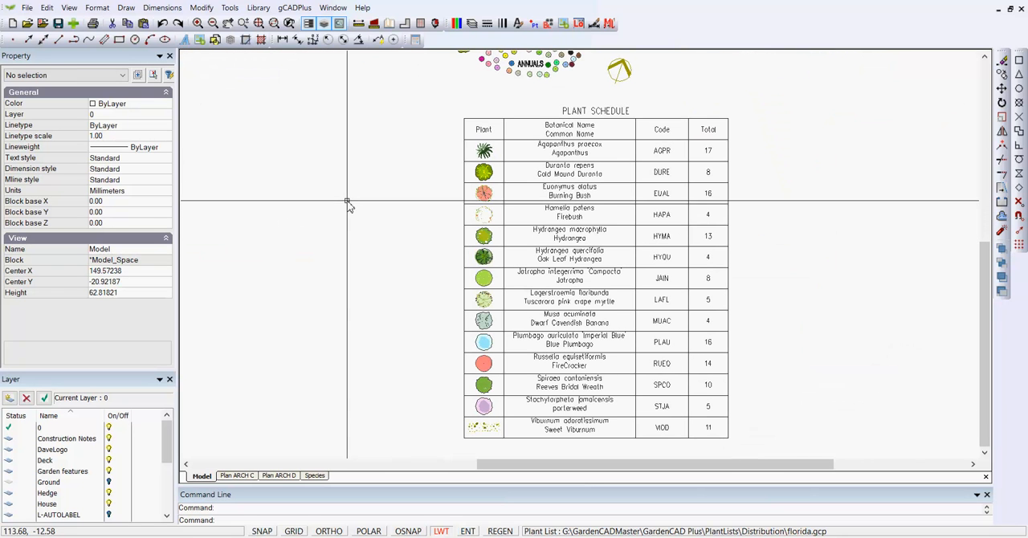
- Start a custom-content plant schedule with symbols, codes and common names under botanical names, leaving out red circle markers, type and pot size
{"action": "left_click", "coordinate": [294, 8]}
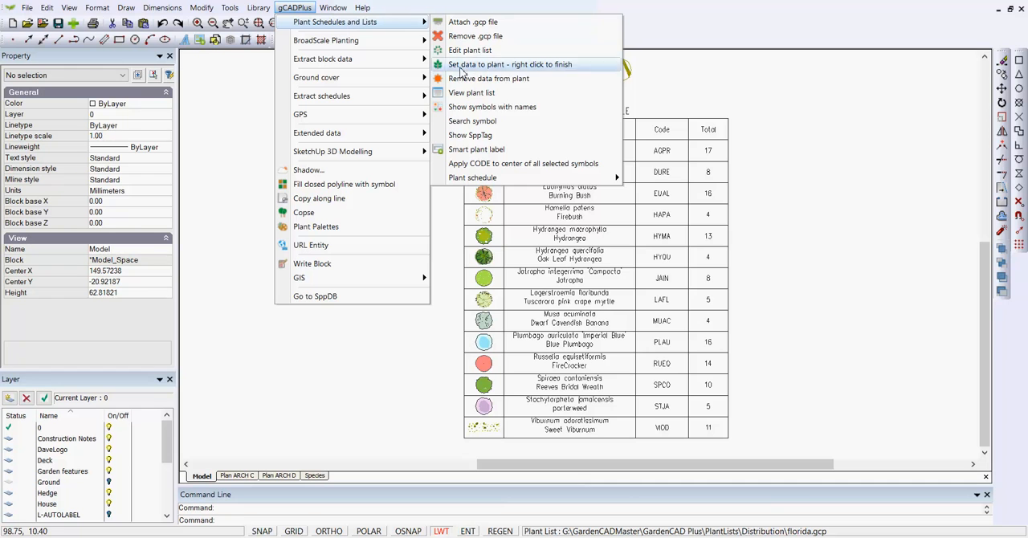
{"action": "mouse_move", "coordinate": [560, 180]}
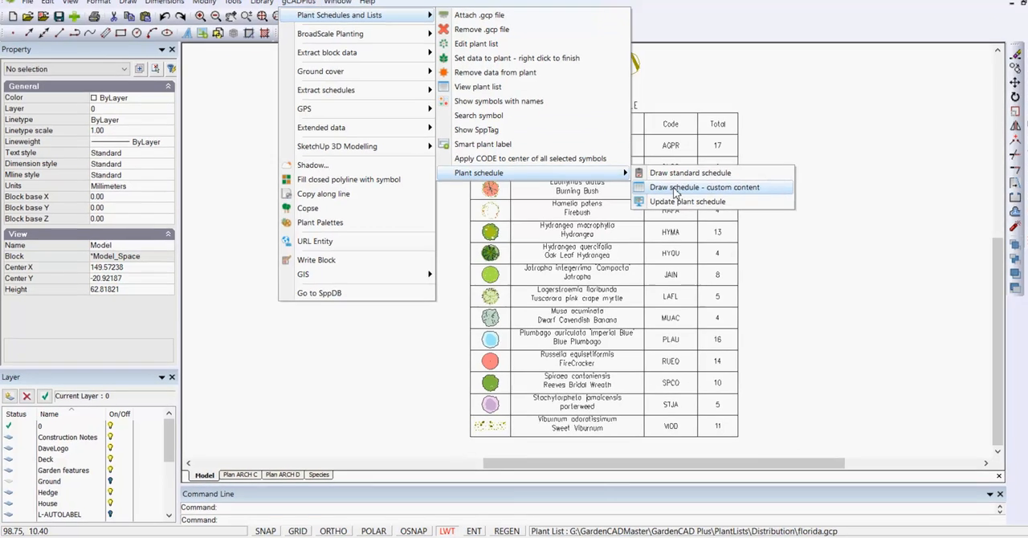
{"action": "left_click", "coordinate": [667, 193]}
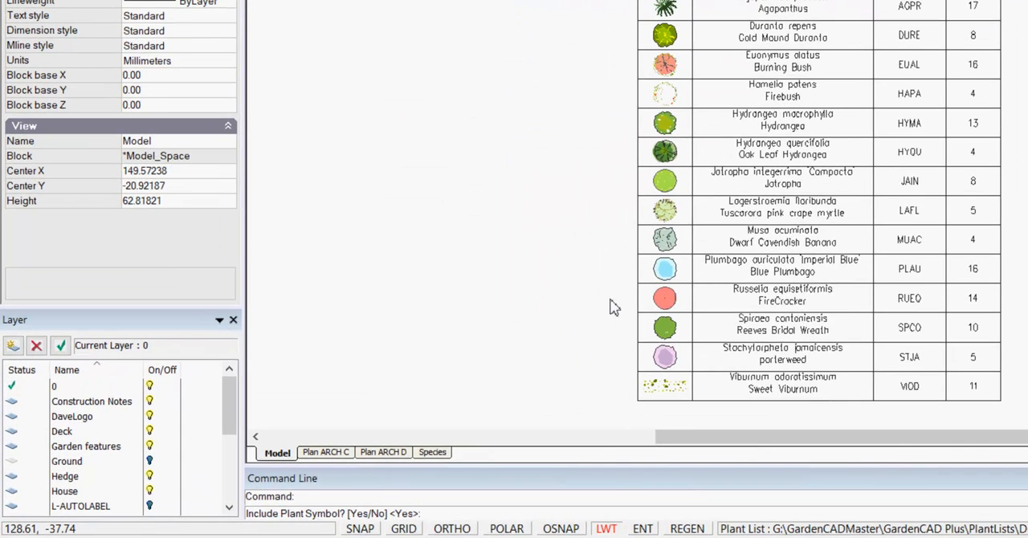
{"action": "key", "text": "Return"}
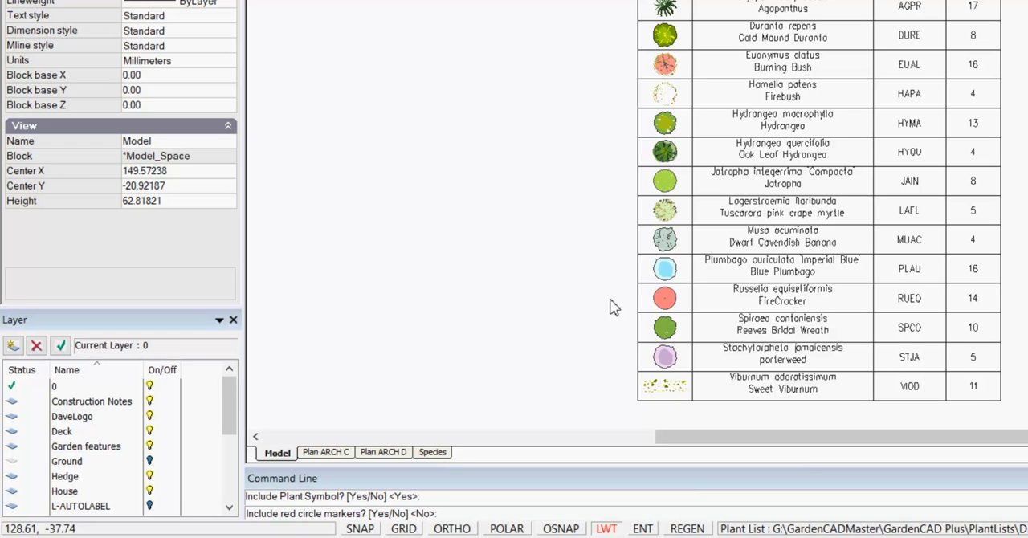
{"action": "key", "text": "Return"}
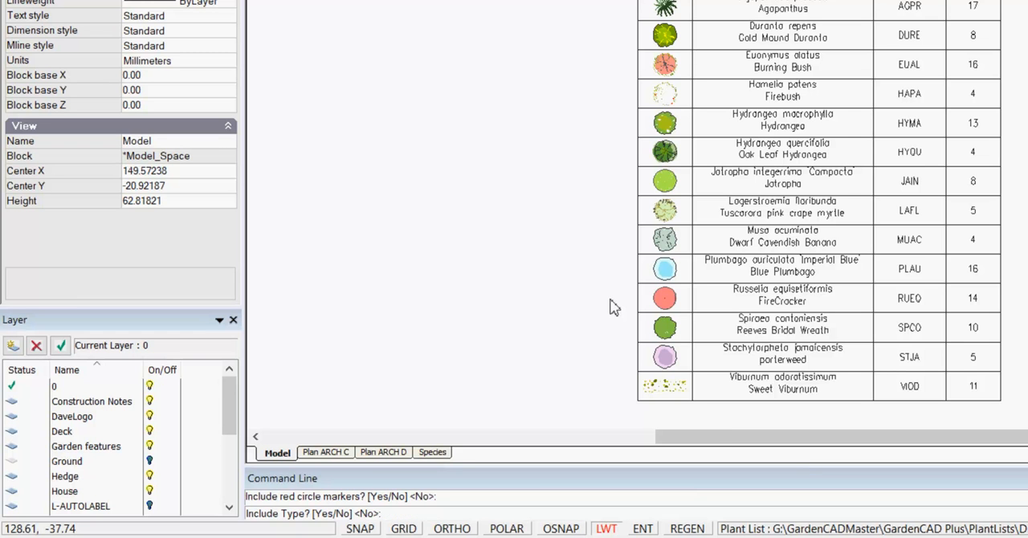
{"action": "key", "text": "Return"}
{"action": "key", "text": "Return"}
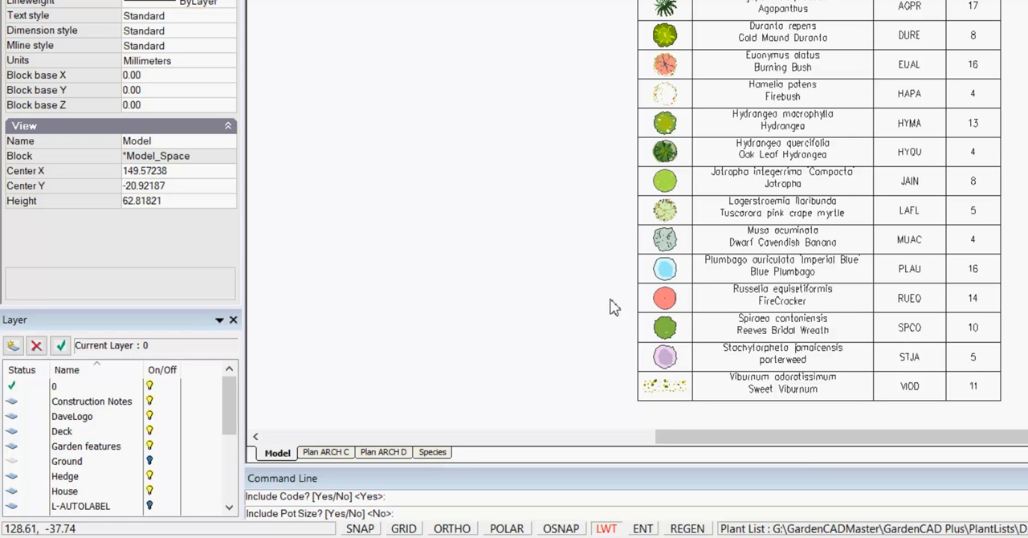
{"action": "key", "text": "Return"}
{"action": "key", "text": "Return"}
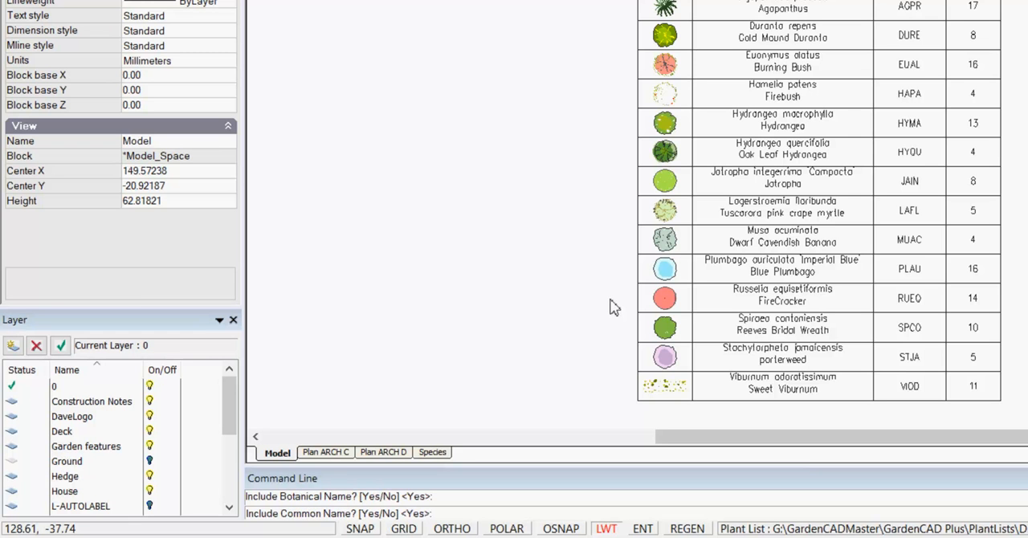
{"action": "key", "text": "Return"}
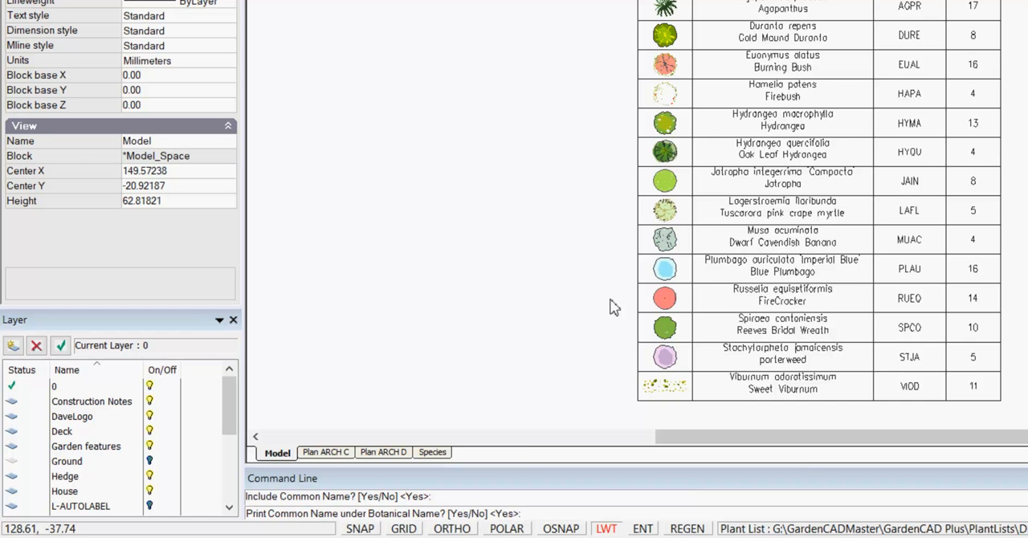
{"action": "key", "text": "Return"}
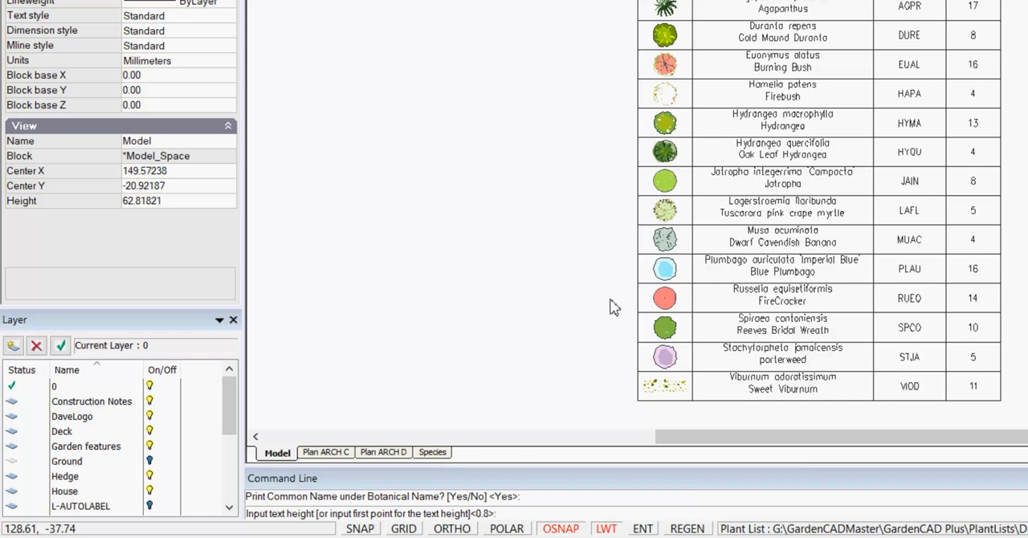
- Accept the schedule text height of 0.8 and define its area from the existing table's upper left to its lower right corner
{"action": "key", "text": "Return"}
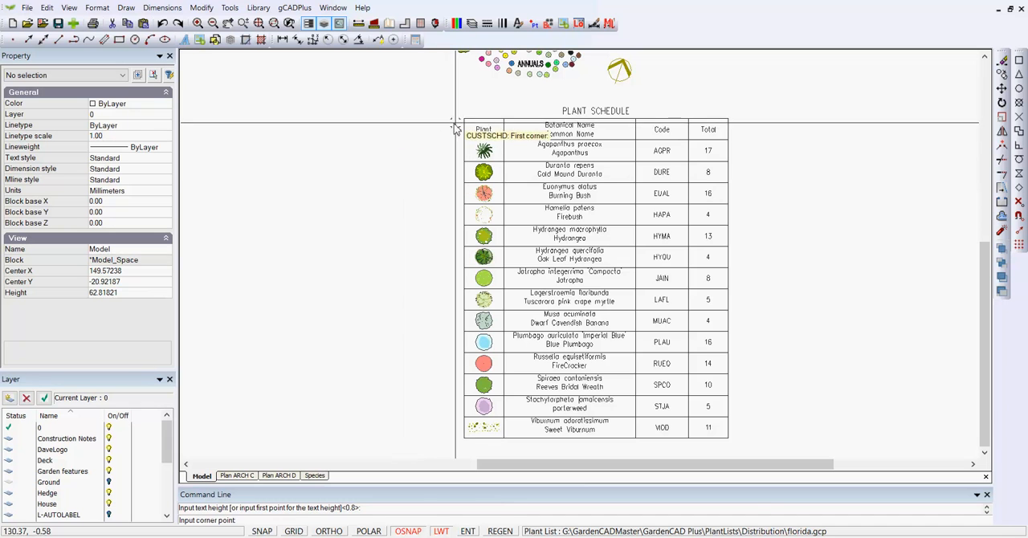
{"action": "left_click", "coordinate": [459, 121]}
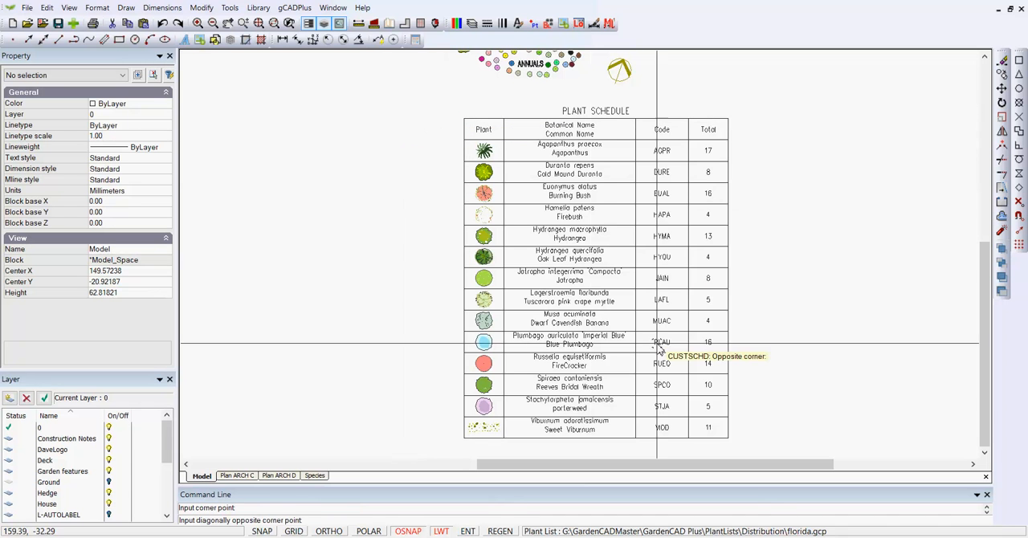
{"action": "left_click", "coordinate": [728, 441]}
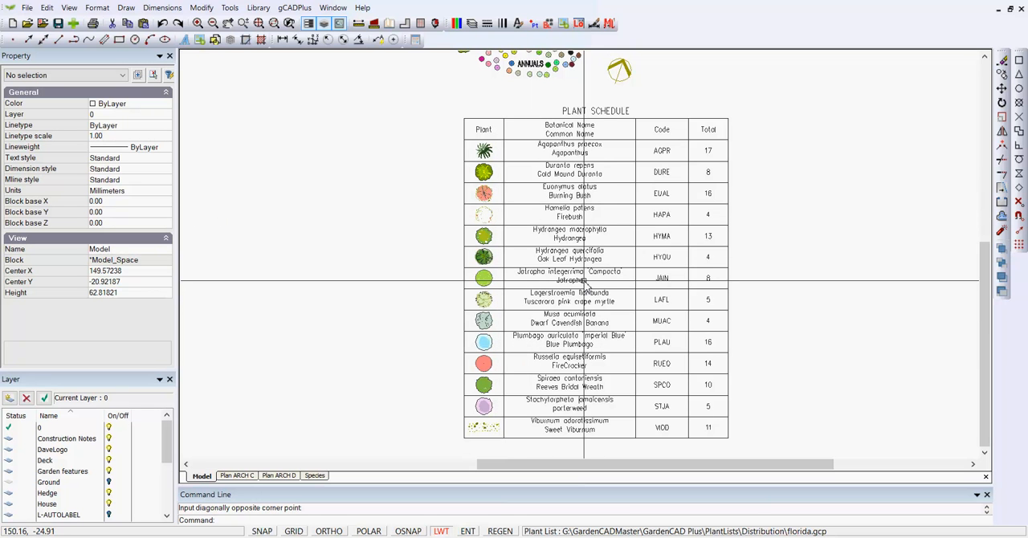
- Make Arrial Narrow the current text style for the drawing
{"action": "left_click", "coordinate": [97, 8]}
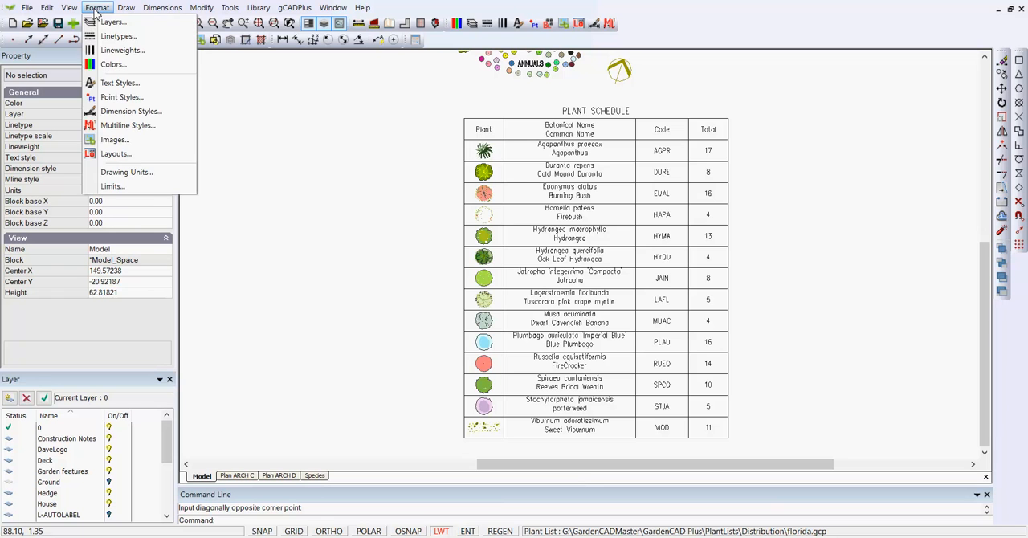
{"action": "left_click", "coordinate": [128, 83]}
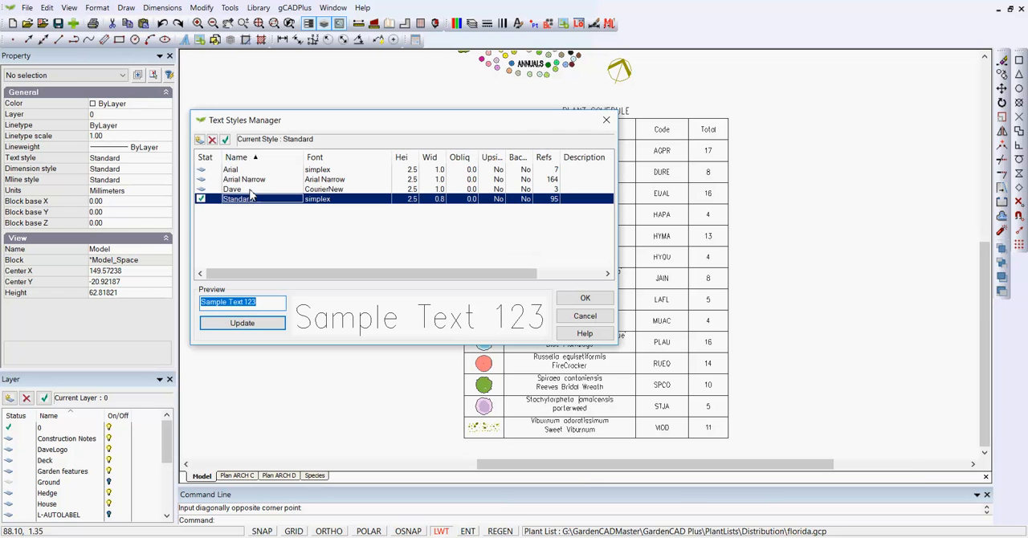
{"action": "left_click", "coordinate": [261, 180]}
{"action": "left_click", "coordinate": [225, 140]}
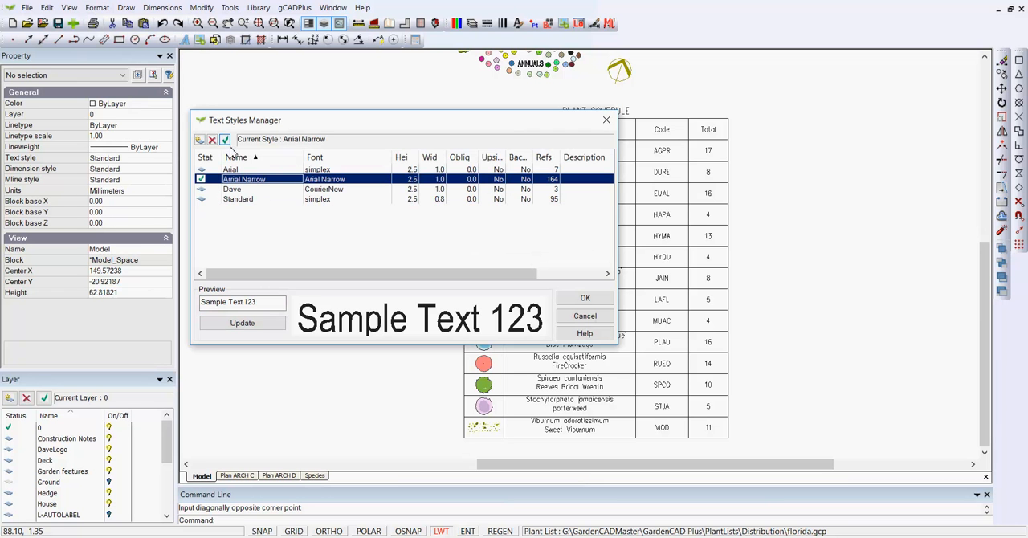
{"action": "left_click", "coordinate": [585, 298]}
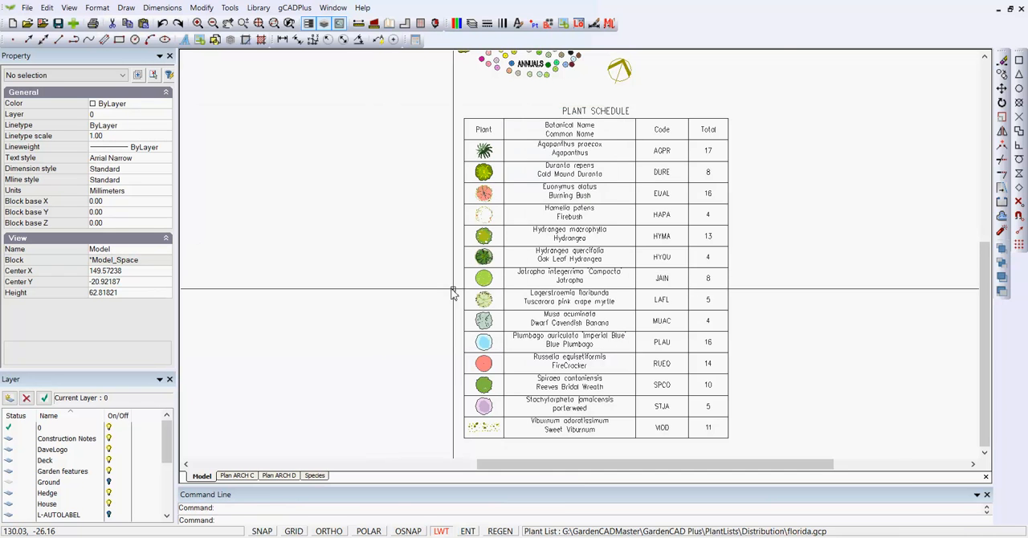
{"action": "scroll", "coordinate": [454, 291], "scroll_direction": "down", "scroll_amount": 1}
{"action": "scroll", "coordinate": [601, 230], "scroll_direction": "up", "scroll_amount": 1}
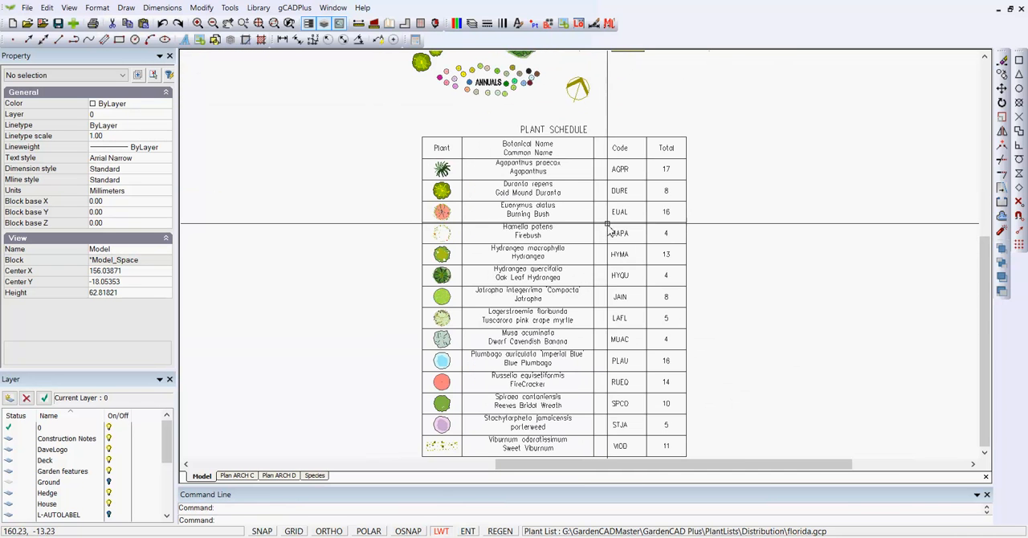
- Apply the plant codes to the centres of all symbols in the garden plan's planting bed with text height 0.7, and clear the selection
{"action": "scroll", "coordinate": [324, 222], "scroll_direction": "down", "scroll_amount": 1}
{"action": "mouse_move", "coordinate": [434, 224]}
{"action": "middle_mouse_down"}
{"action": "mouse_move", "coordinate": [553, 257]}
{"action": "mouse_move", "coordinate": [674, 255]}
{"action": "middle_mouse_up"}
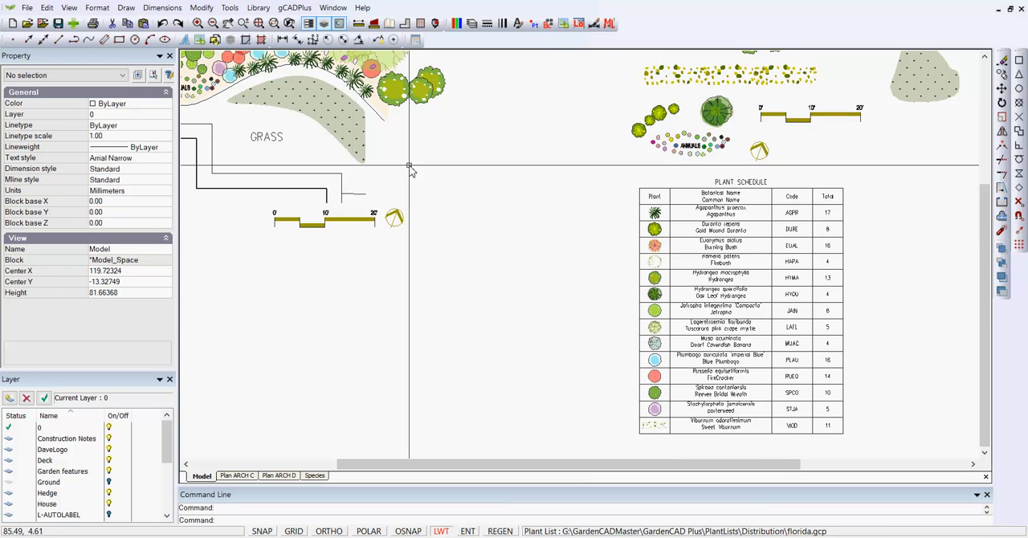
{"action": "middle_click_drag", "start_coordinate": [343, 167], "coordinate": [743, 354]}
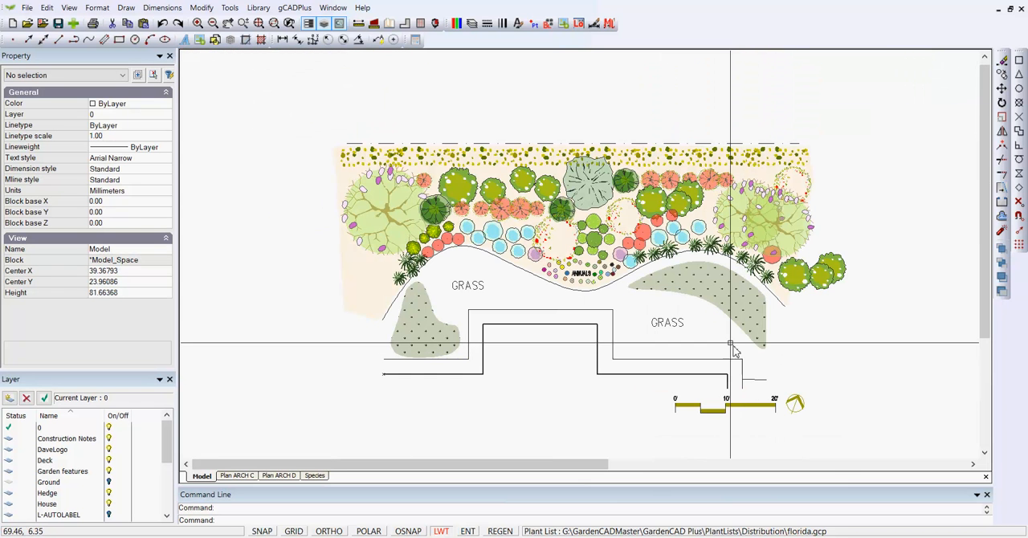
{"action": "left_click", "coordinate": [294, 8]}
{"action": "mouse_move", "coordinate": [335, 22]}
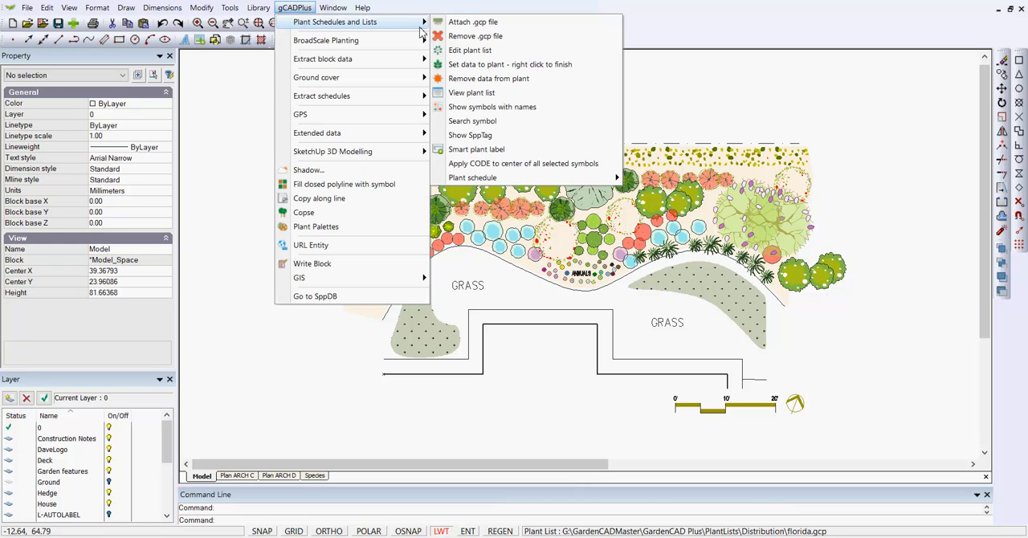
{"action": "left_click", "coordinate": [546, 165]}
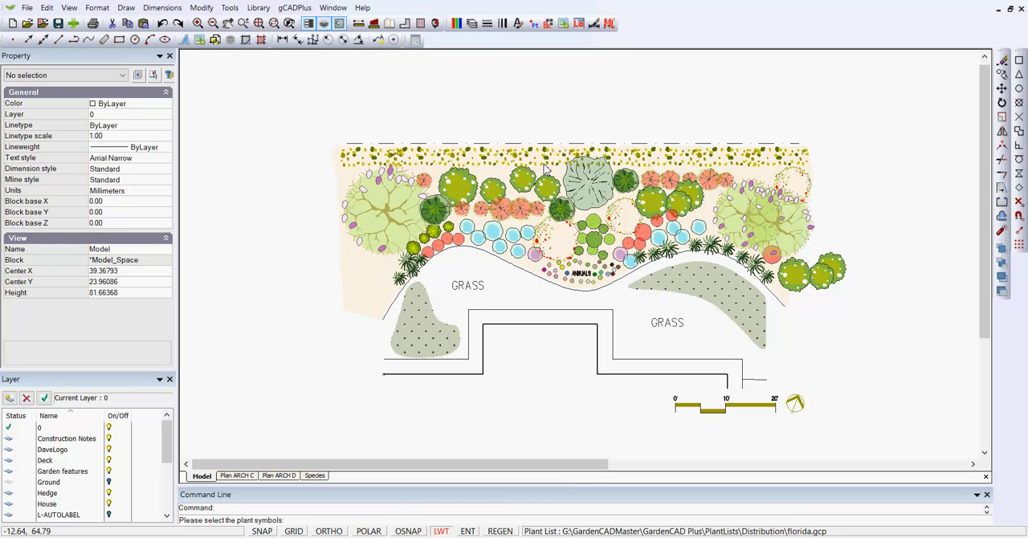
{"action": "left_click", "coordinate": [307, 114]}
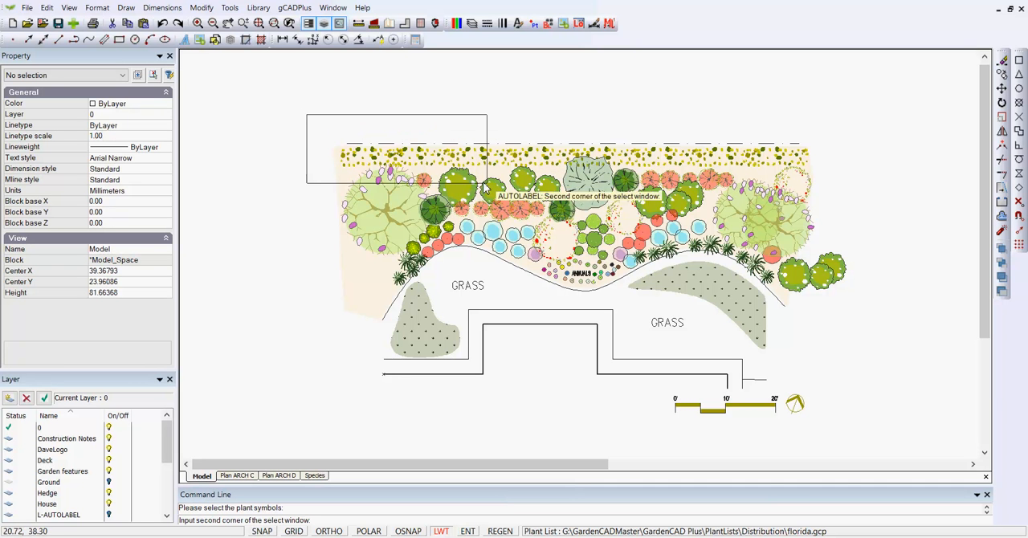
{"action": "left_click", "coordinate": [862, 297]}
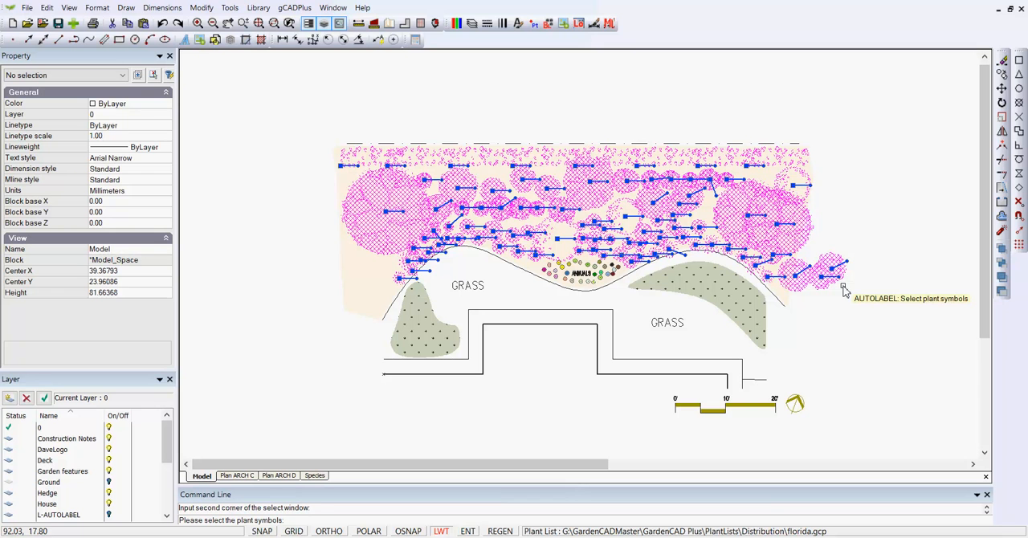
{"action": "key", "text": "Return"}
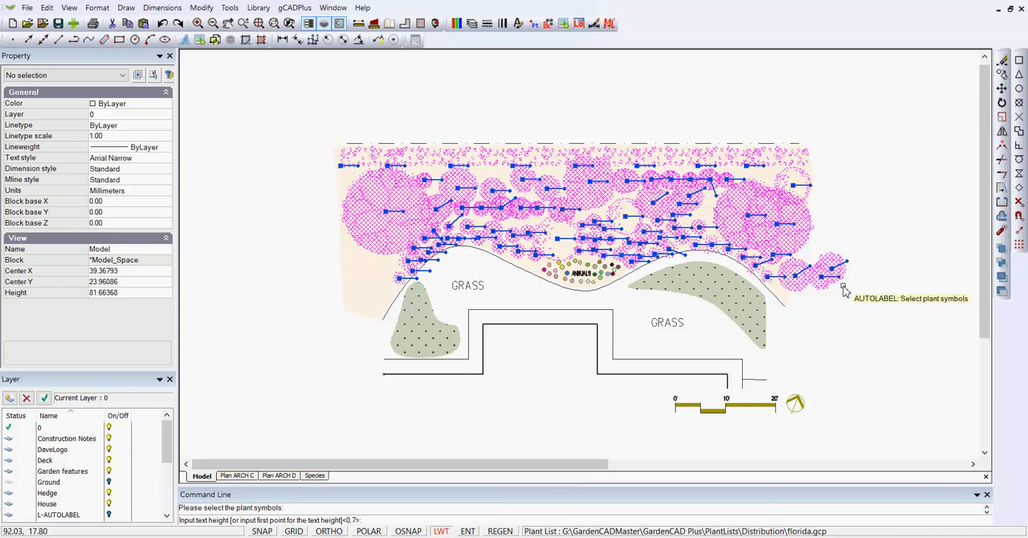
{"action": "key", "text": "Return"}
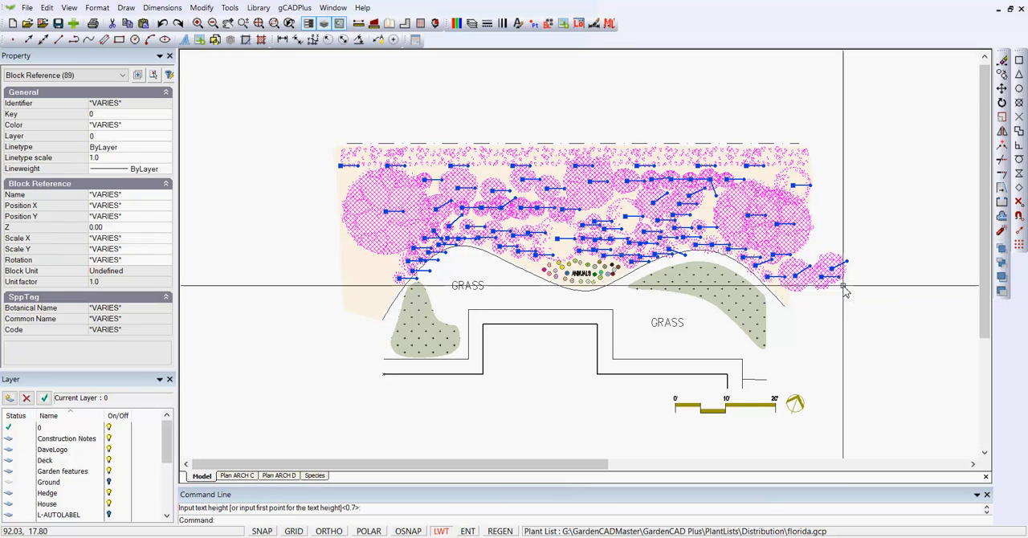
{"action": "right_click", "coordinate": [871, 273]}
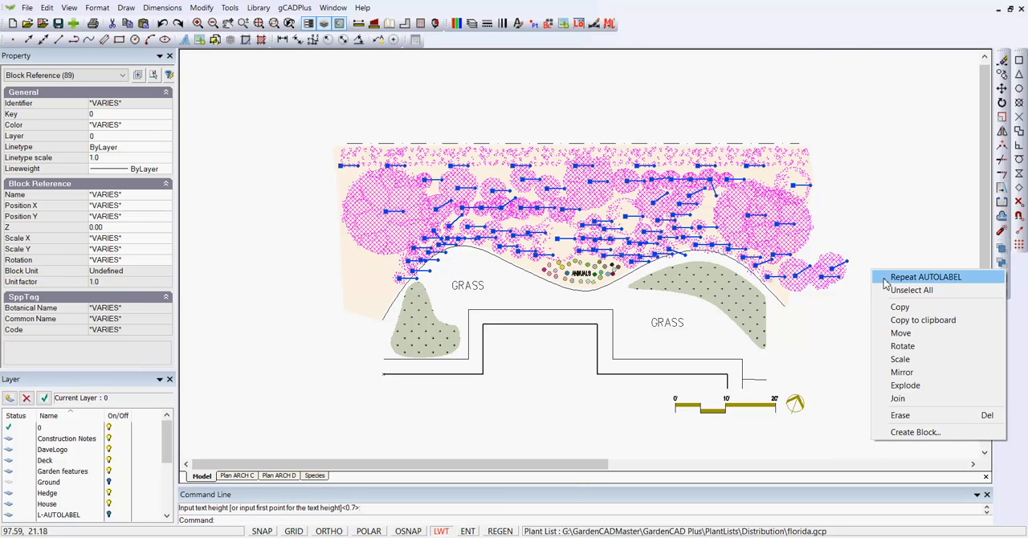
{"action": "left_click", "coordinate": [896, 289]}
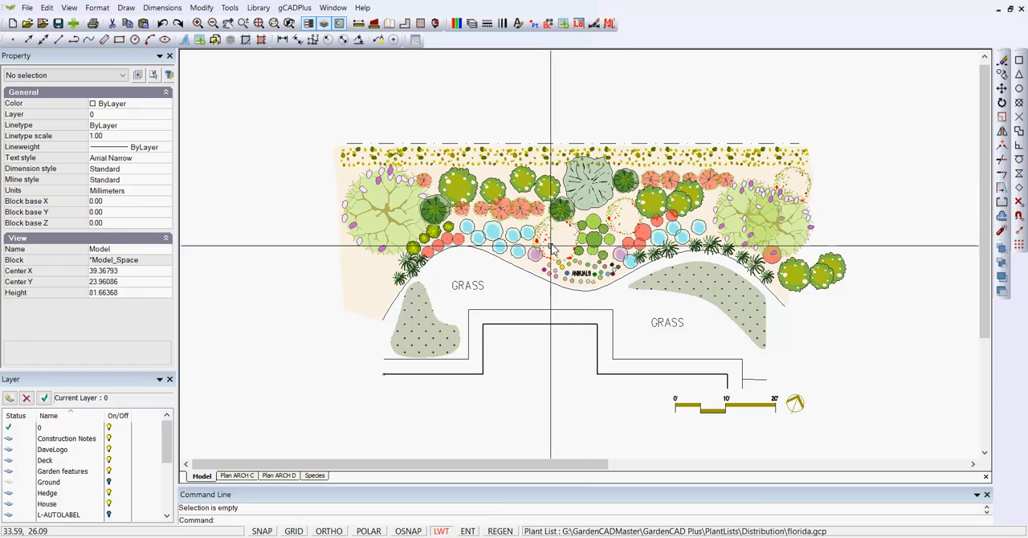
- Turn on the L-AUTOLABEL layer and examine the code labels on the plant symbols
{"action": "left_click", "coordinate": [486, 24]}
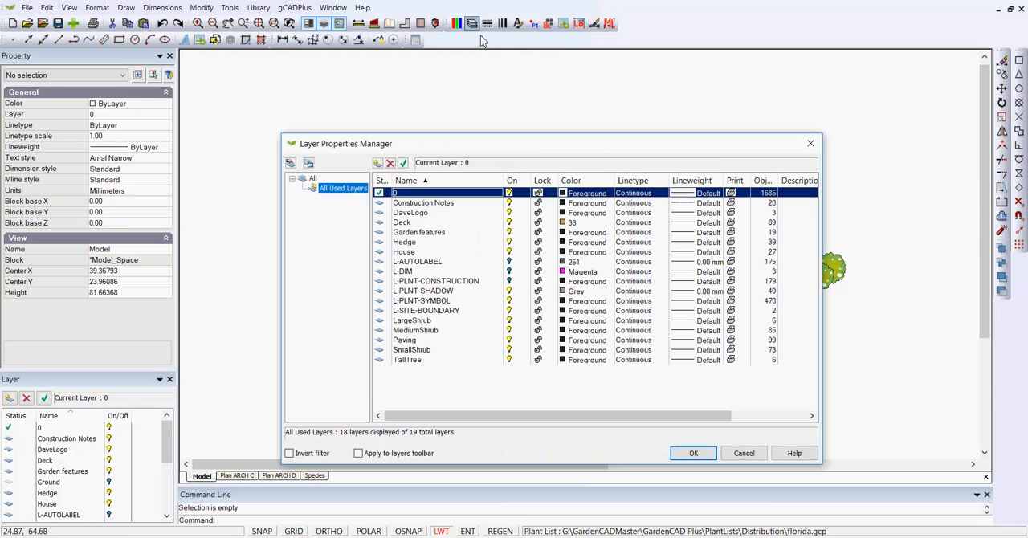
{"action": "left_click", "coordinate": [508, 261]}
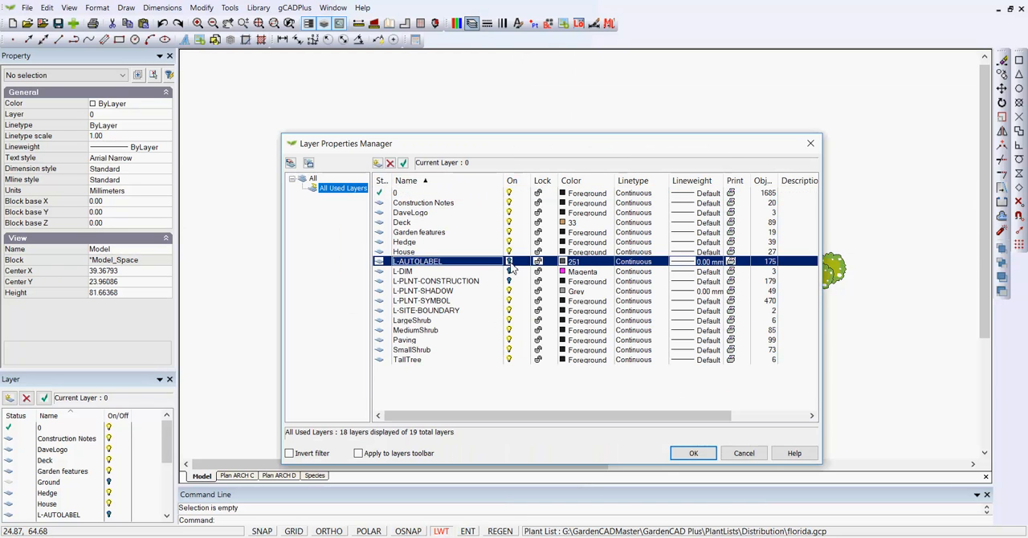
{"action": "left_click", "coordinate": [691, 455]}
{"action": "scroll", "coordinate": [485, 235], "scroll_direction": "up", "scroll_amount": 3}
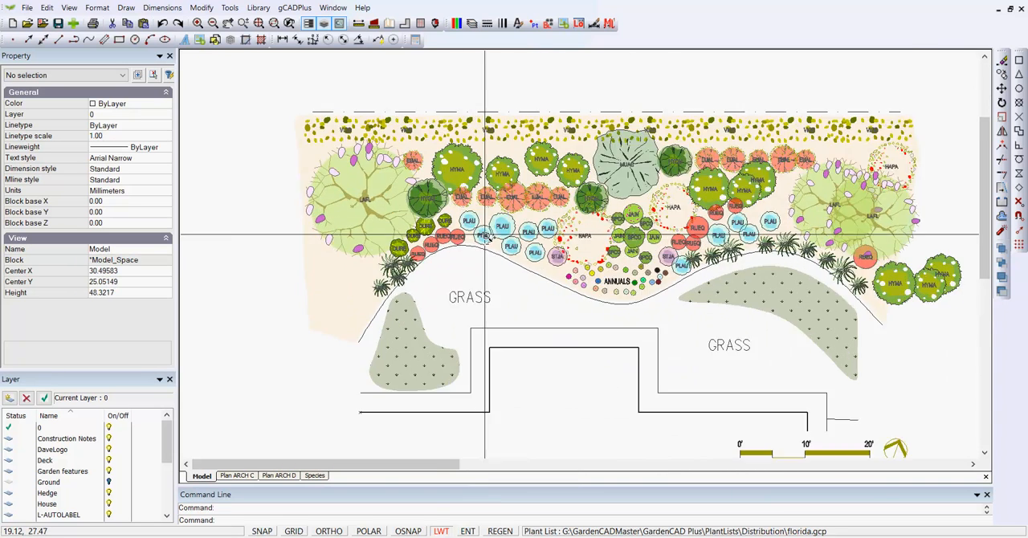
{"action": "scroll", "coordinate": [484, 235], "scroll_direction": "up", "scroll_amount": 2}
{"action": "scroll", "coordinate": [486, 235], "scroll_direction": "up", "scroll_amount": 1}
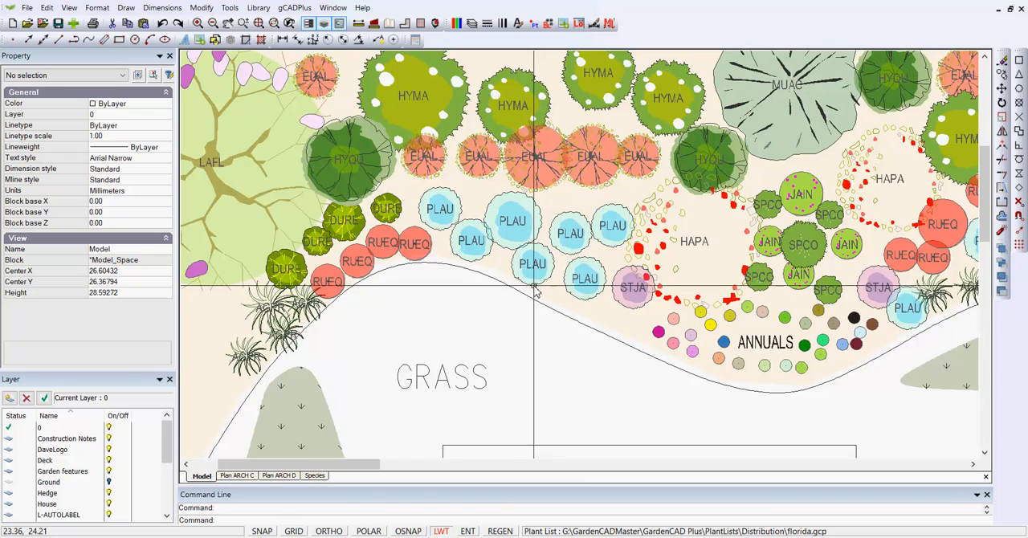
- Examine the labelled plan beside its plant schedule and look up the commands for extracting plant and groundcover schedules
{"action": "scroll", "coordinate": [520, 294], "scroll_direction": "down", "scroll_amount": 3}
{"action": "middle_click_drag", "start_coordinate": [827, 354], "coordinate": [574, 240]}
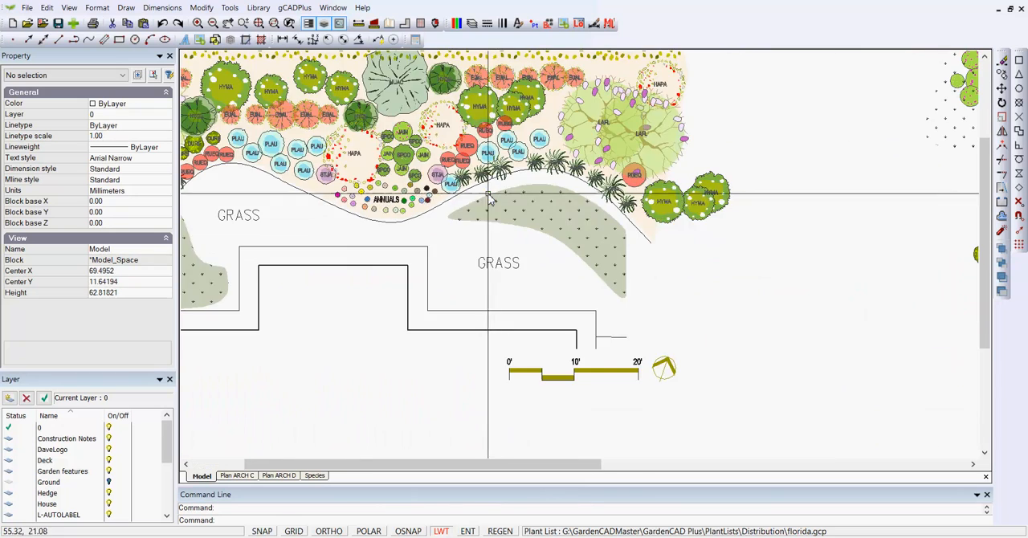
{"action": "scroll", "coordinate": [743, 324], "scroll_direction": "down", "scroll_amount": 1}
{"action": "mouse_move", "coordinate": [740, 329]}
{"action": "middle_mouse_down"}
{"action": "mouse_move", "coordinate": [727, 305]}
{"action": "mouse_move", "coordinate": [671, 265]}
{"action": "mouse_move", "coordinate": [524, 176]}
{"action": "middle_mouse_up"}
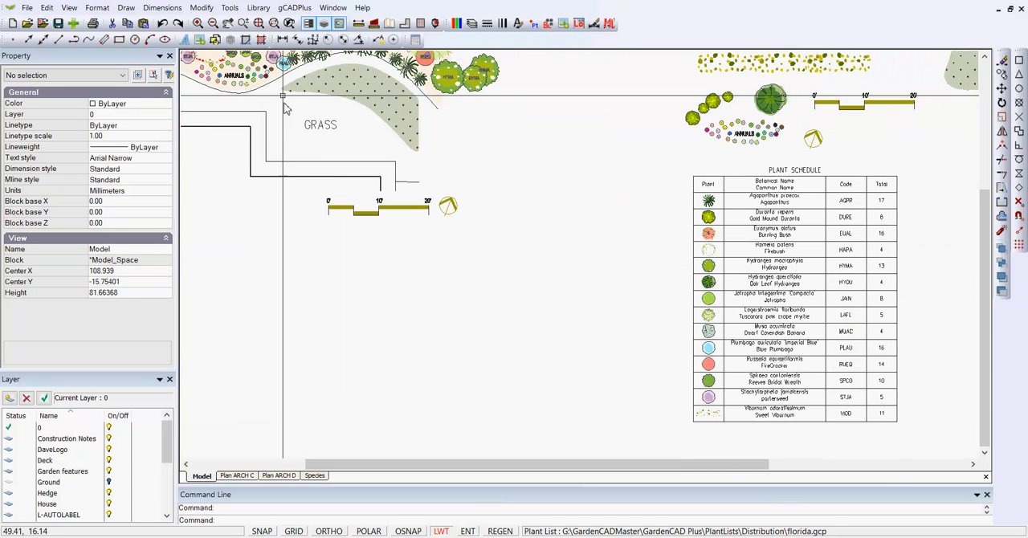
{"action": "left_click", "coordinate": [295, 8]}
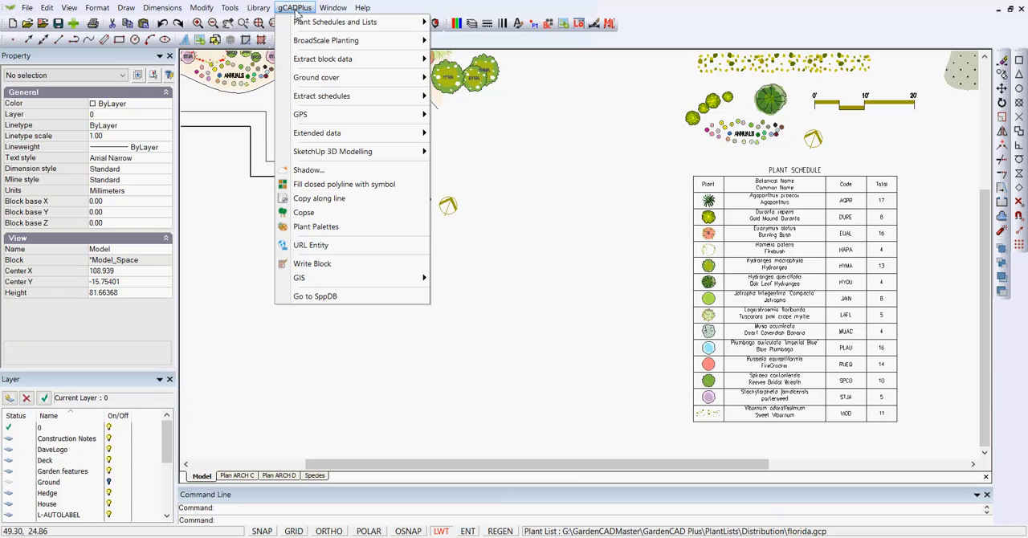
{"action": "mouse_move", "coordinate": [358, 103]}
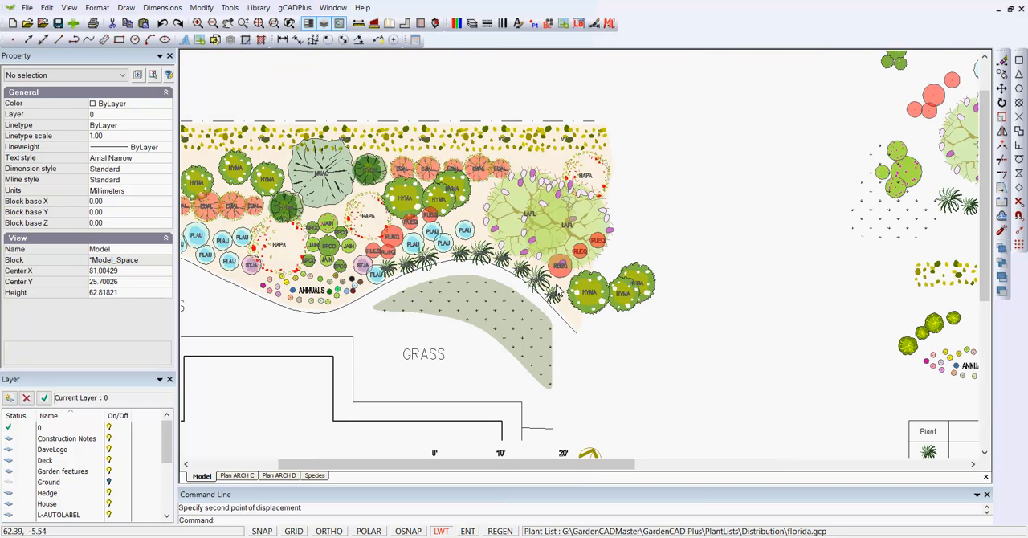
{"action": "scroll", "coordinate": [552, 293], "scroll_direction": "up", "scroll_amount": 4}
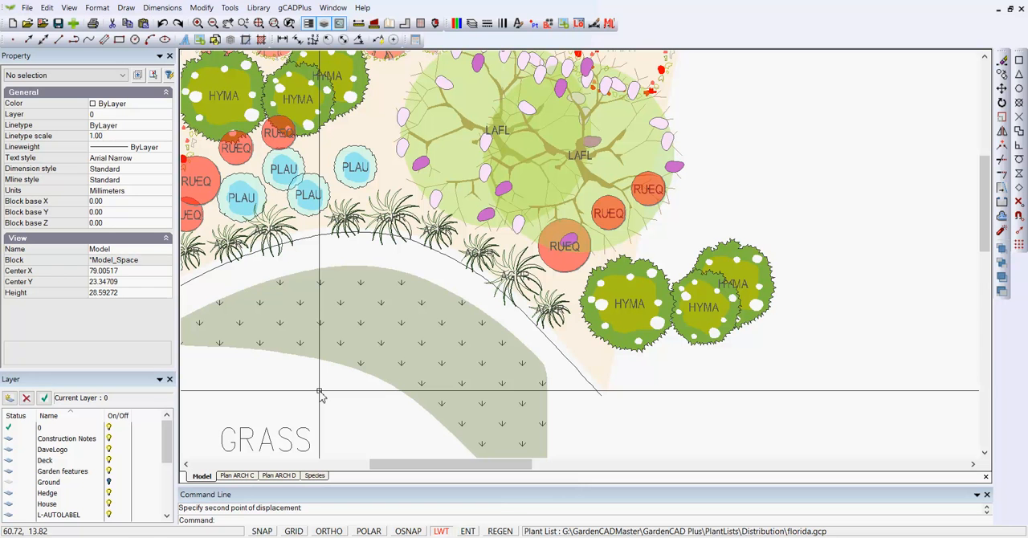
- Start a PDF export of the Plan ARCH C layout with a Window area and High level, framing the whole sheet from corner to corner
{"action": "left_click", "coordinate": [234, 476]}
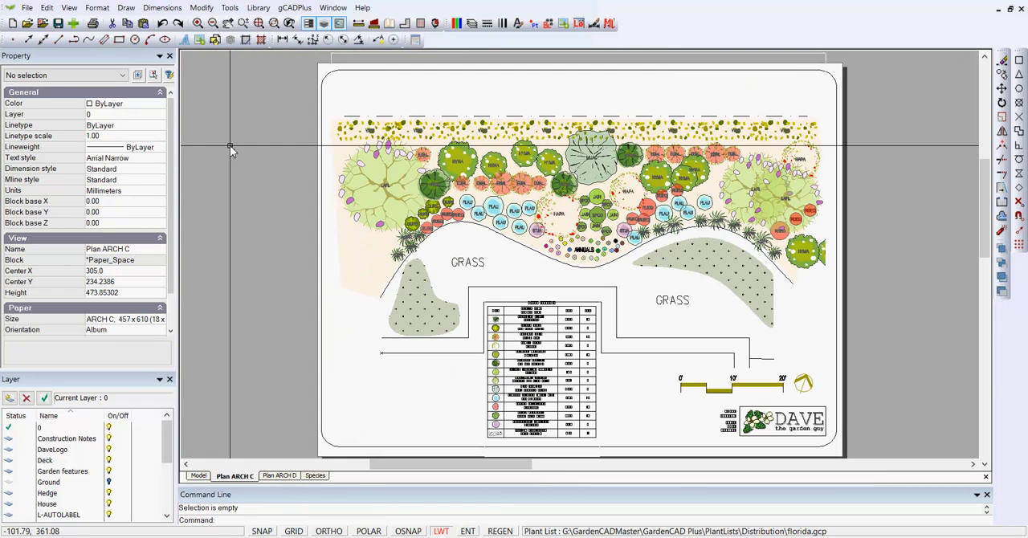
{"action": "left_click", "coordinate": [27, 8]}
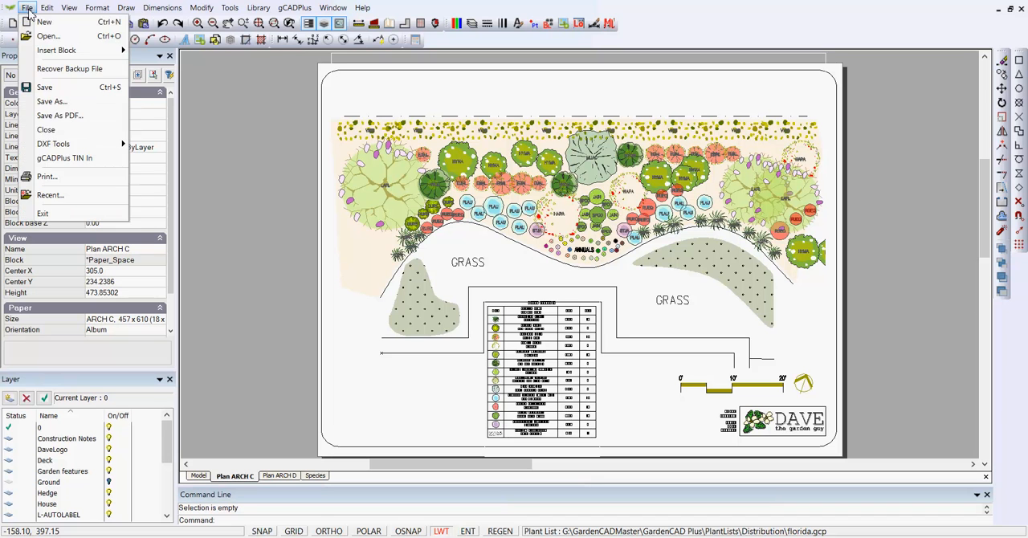
{"action": "left_click", "coordinate": [64, 116]}
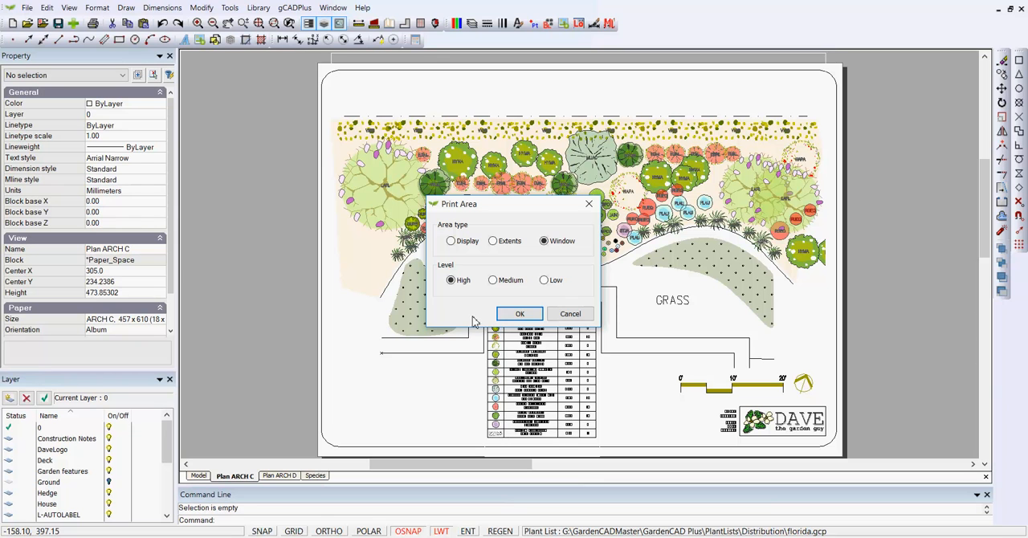
{"action": "left_click", "coordinate": [515, 316]}
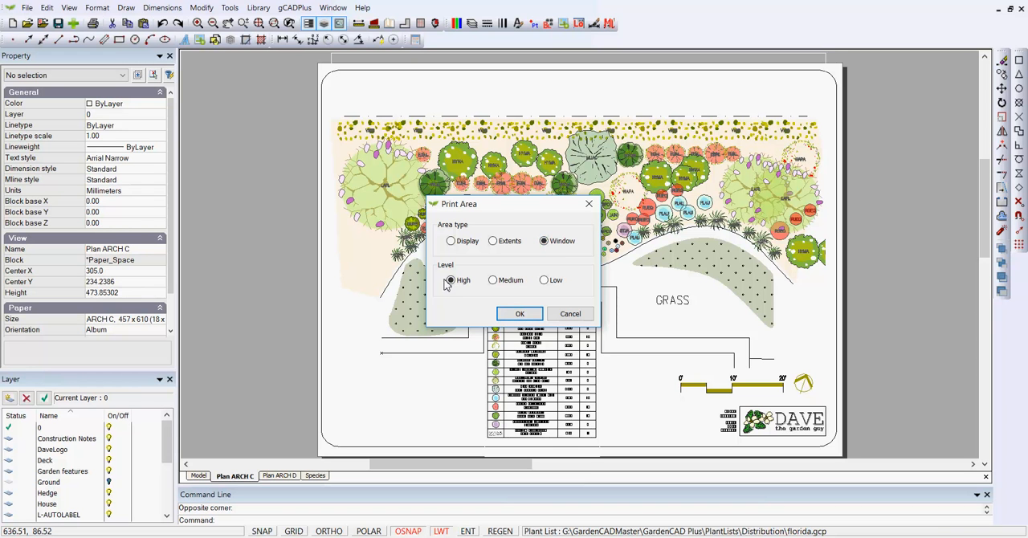
{"action": "left_click", "coordinate": [521, 314]}
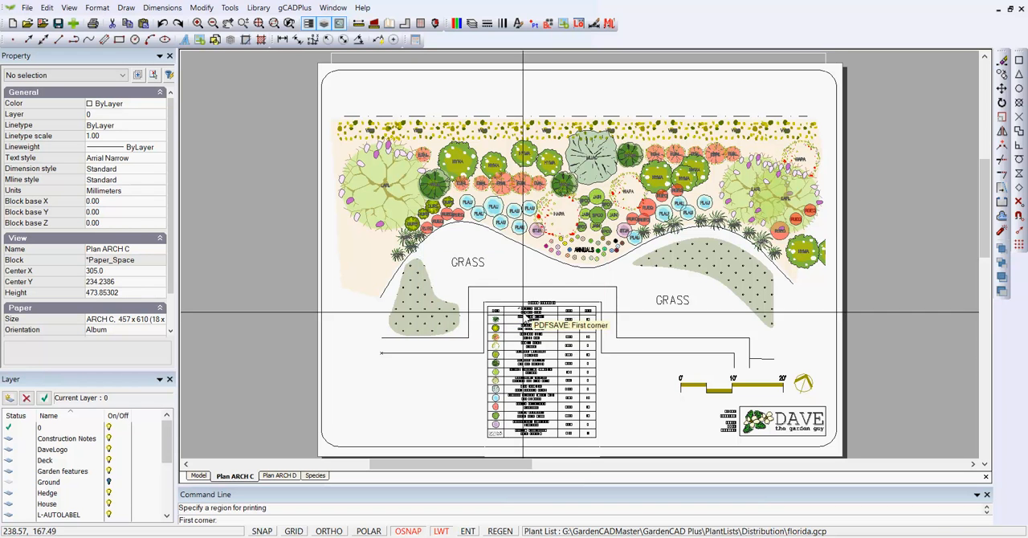
{"action": "left_click", "coordinate": [321, 70]}
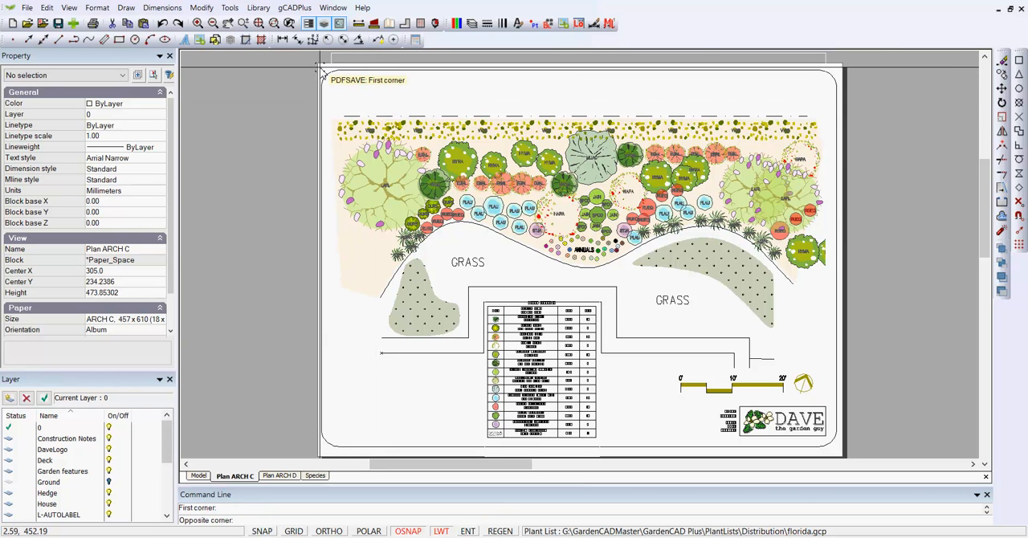
{"action": "left_click", "coordinate": [840, 454]}
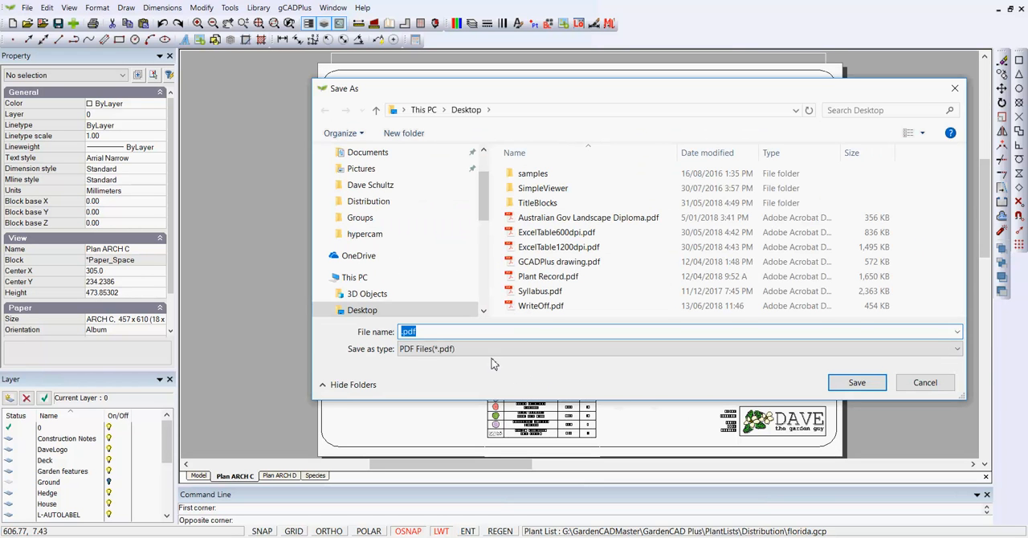
- Save the PDF to the Desktop as WriteOff2.pdf, basing the name on the existing WriteOff.pdf
{"action": "left_click", "coordinate": [520, 305]}
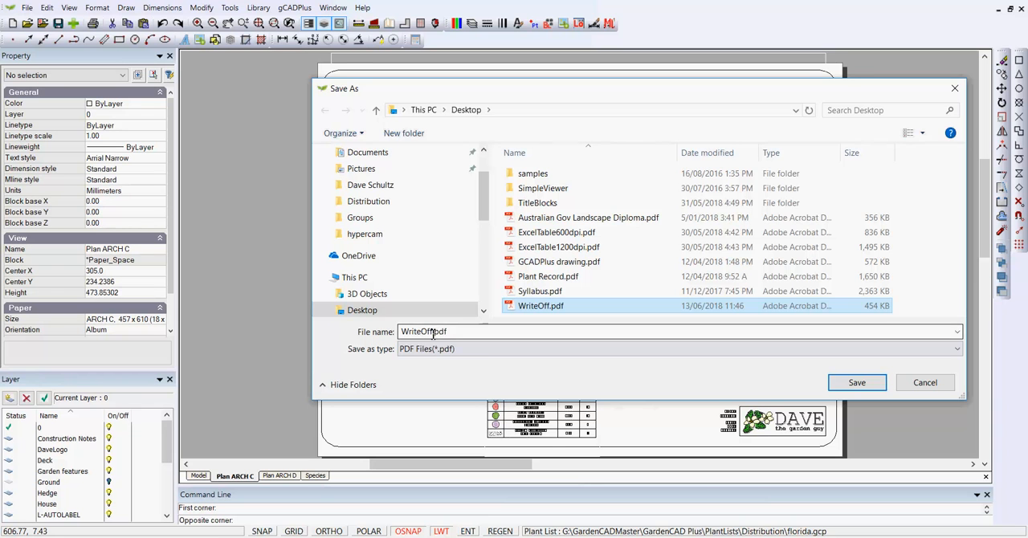
{"action": "double_click", "coordinate": [434, 331]}
{"action": "left_click", "coordinate": [434, 332]}
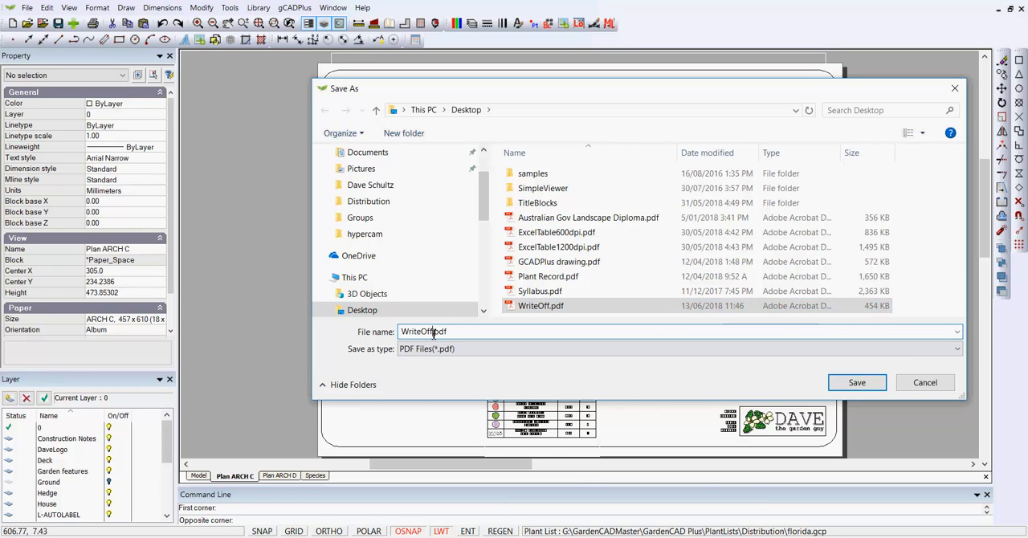
{"action": "type", "text": "2"}
{"action": "left_click", "coordinate": [857, 382]}
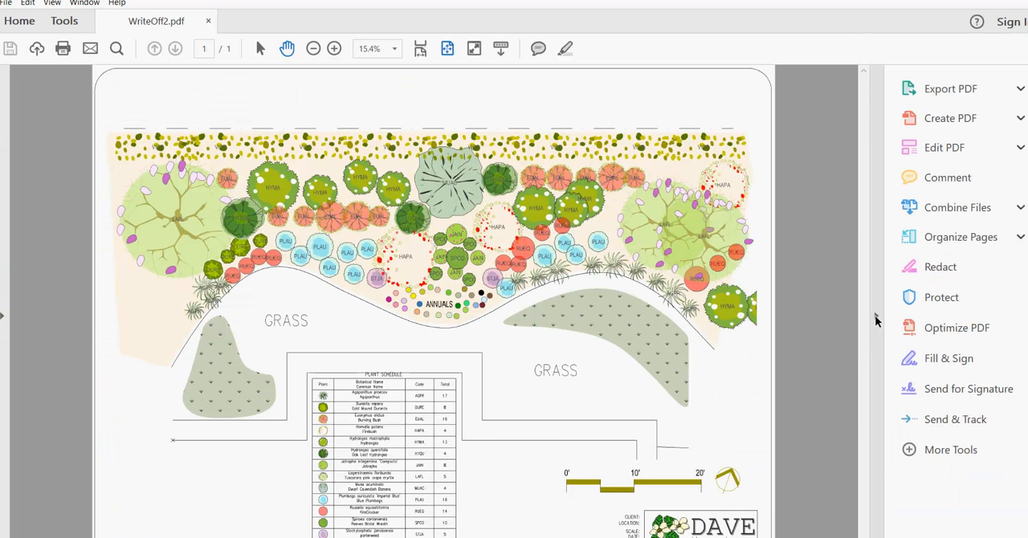
- Collapse the tools pane in Adobe Acrobat and show WriteOff2.pdf in full screen mode
{"action": "left_click", "coordinate": [875, 318]}
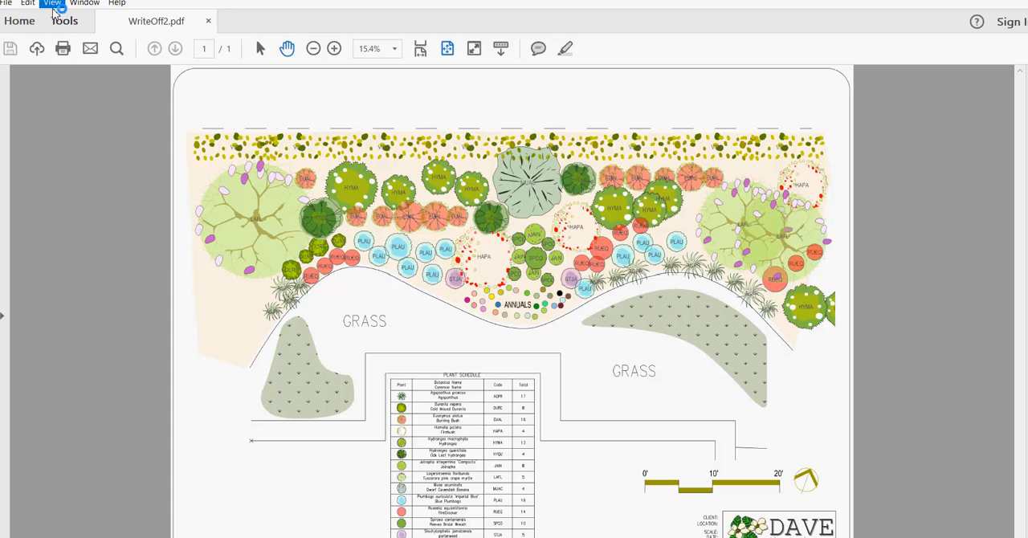
{"action": "left_click", "coordinate": [52, 3]}
{"action": "left_click", "coordinate": [126, 211]}
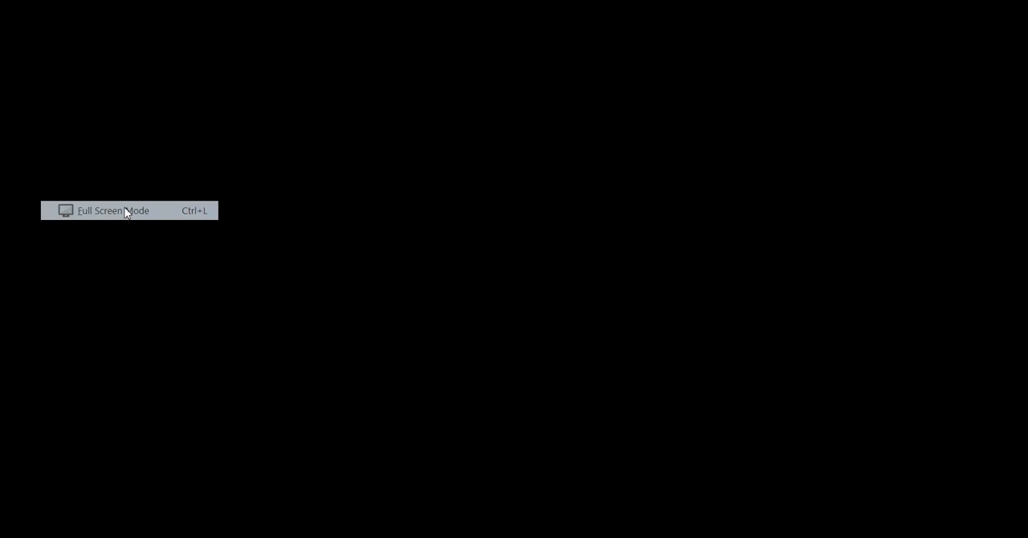